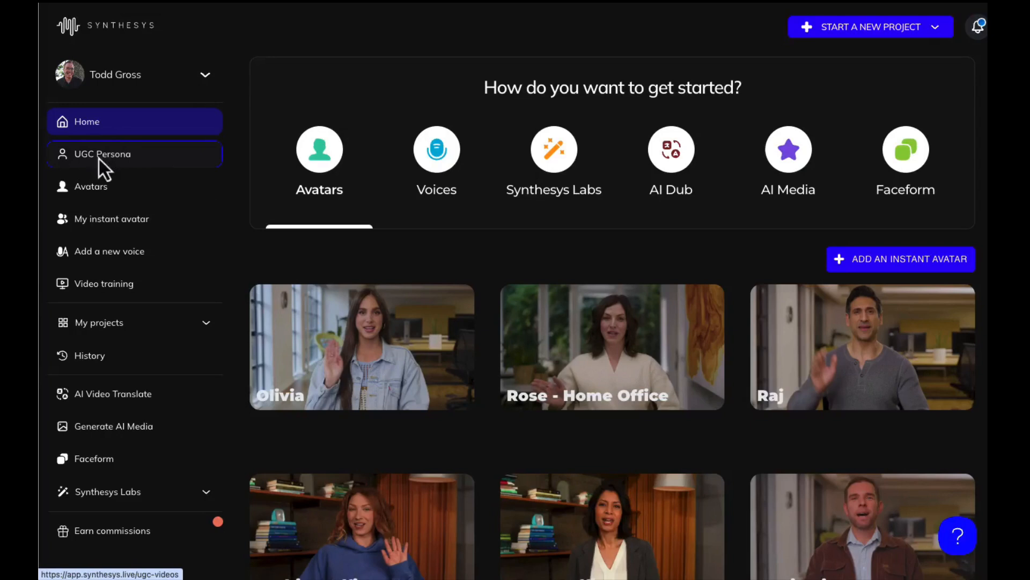
- Start a new UGC video from UGC Persona and bring up its audio generation options
click(99, 155)
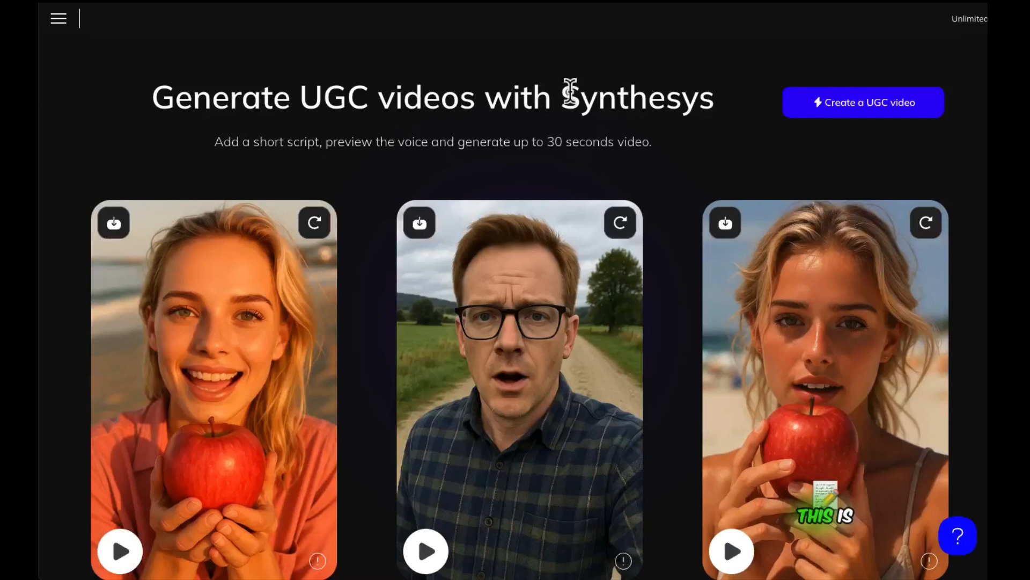
click(861, 110)
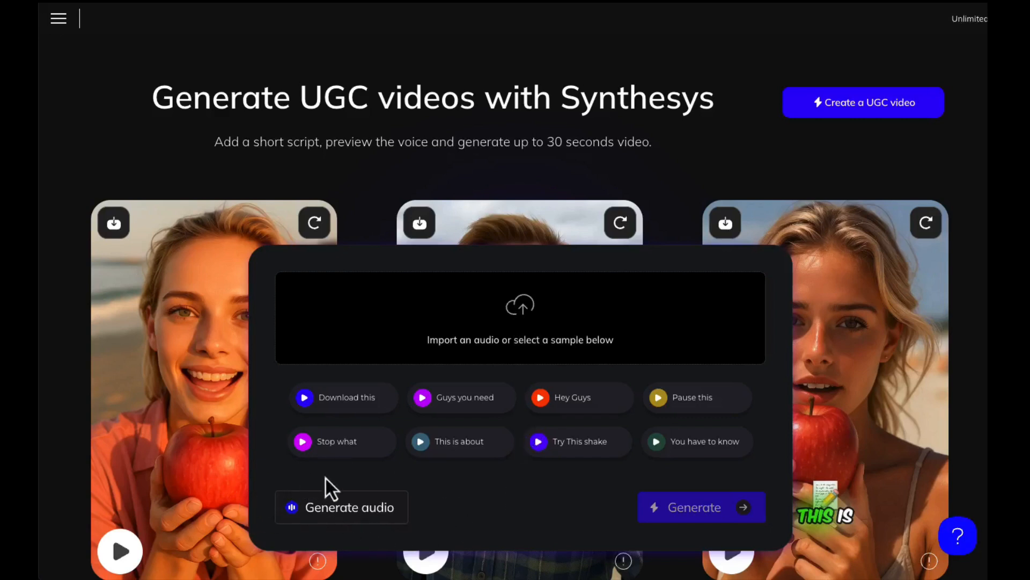
click(354, 513)
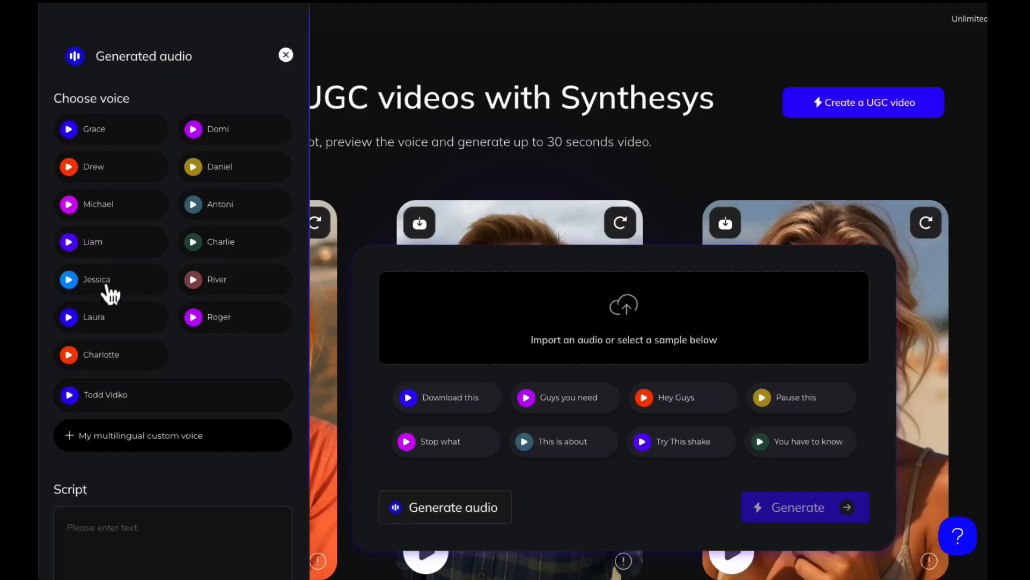
- Listen to the Jessica and custom voice samples, and choose Jessica as the voice for the audio
click(68, 283)
click(69, 396)
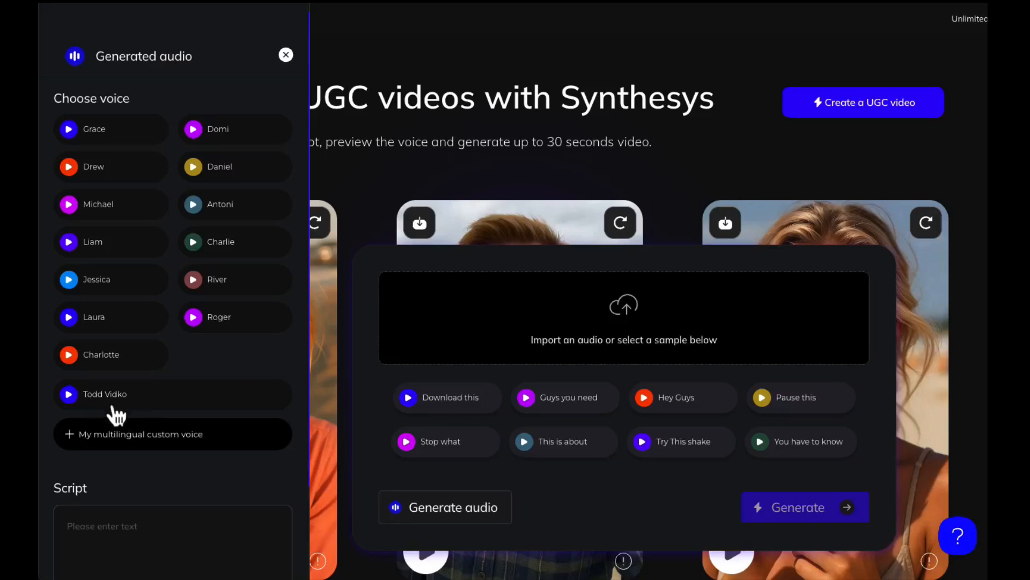
click(104, 291)
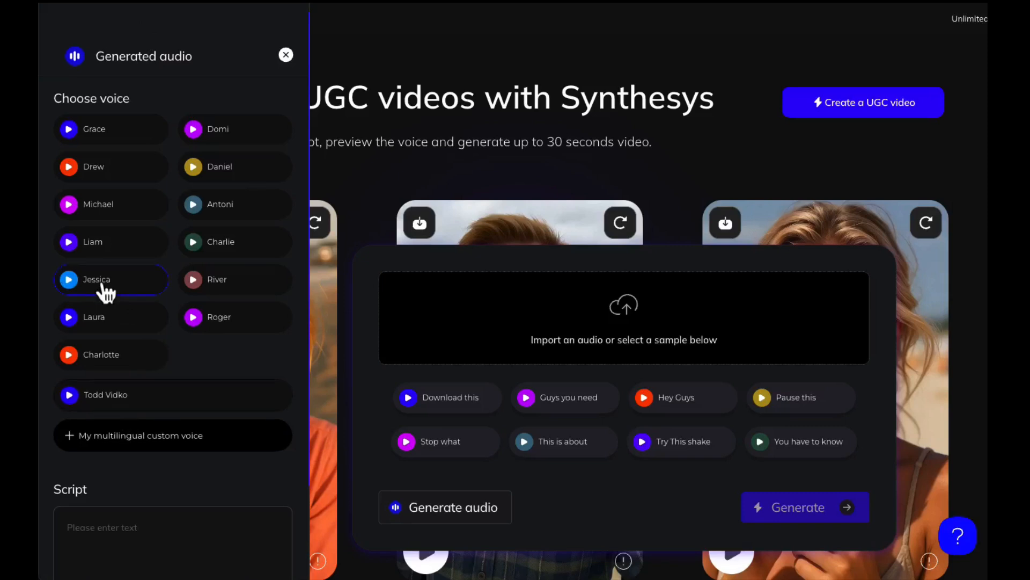
- Begin the script with the speaker introducing herself by first name, followed by "and I love to play Pickleball."
scroll(144, 293, down, 2)
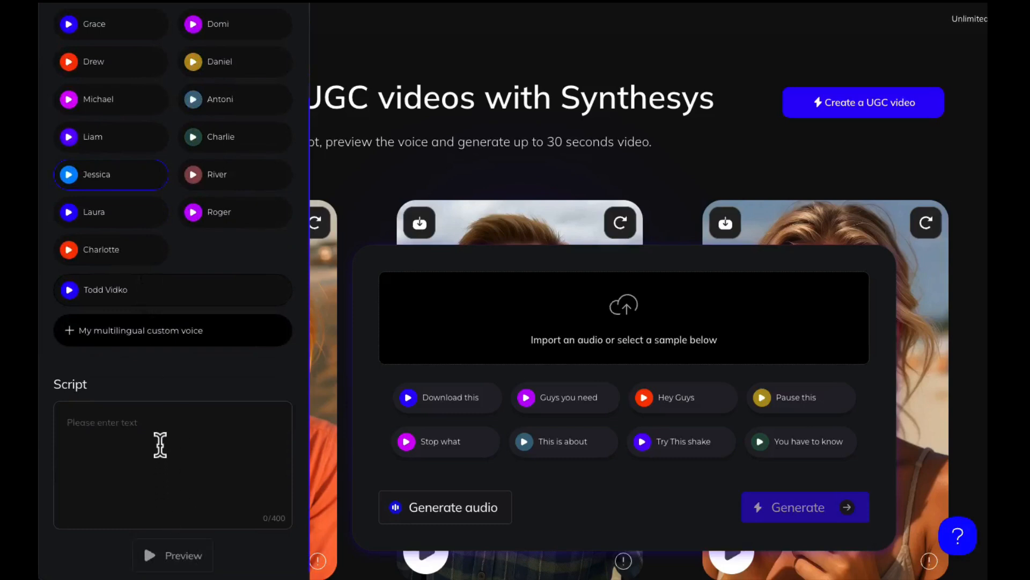
click(140, 425)
text(My name is A)
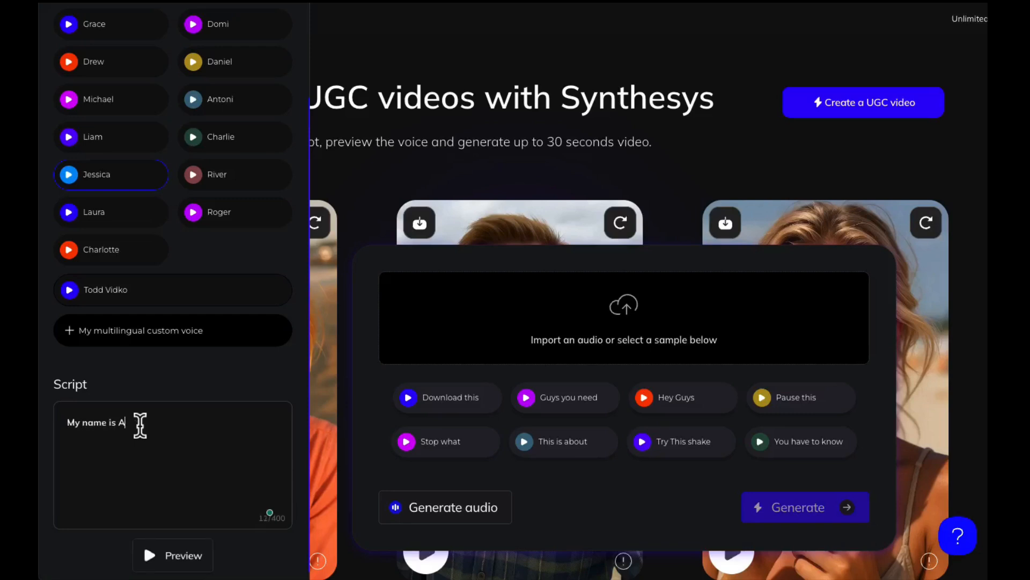
text(udrey and I love to play Pickle)
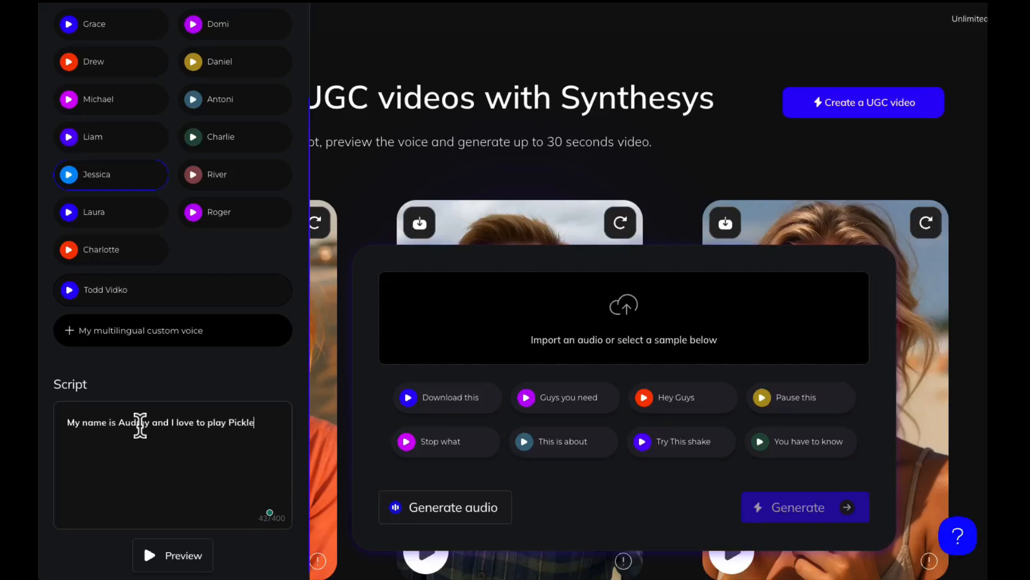
text(ball. You have been following my channe)
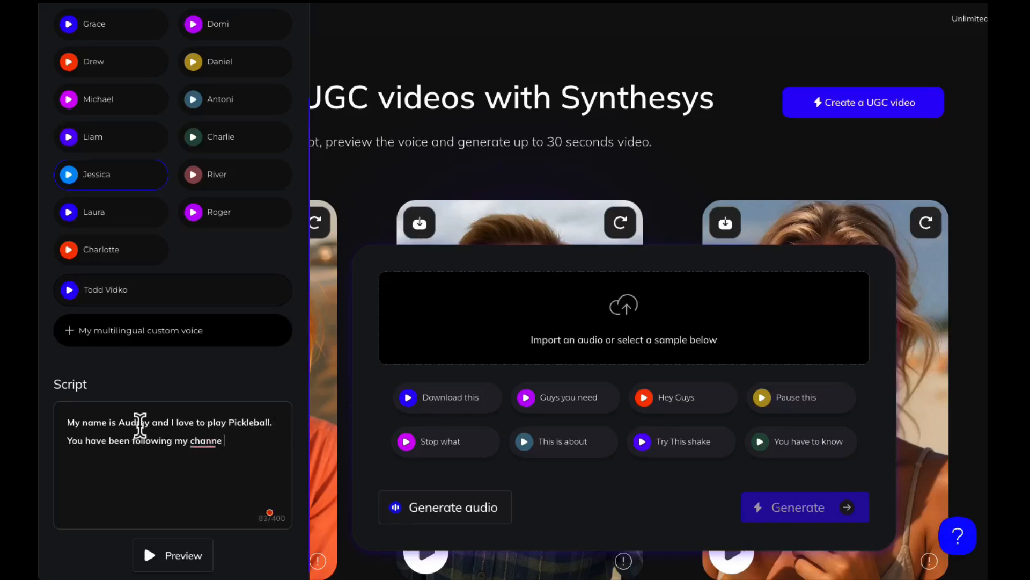
text(l, and I really)
text( want you t)
text(o )
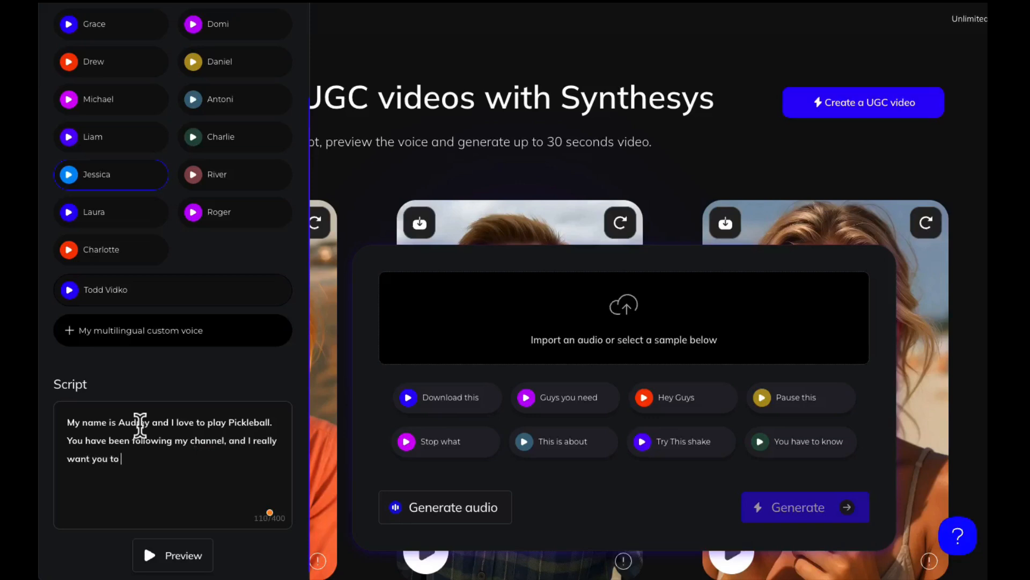
text(consider bu)
- Continue the script with "You have been following my channel, and I really want you to consider buying this water bottle"
text(ying this water bo)
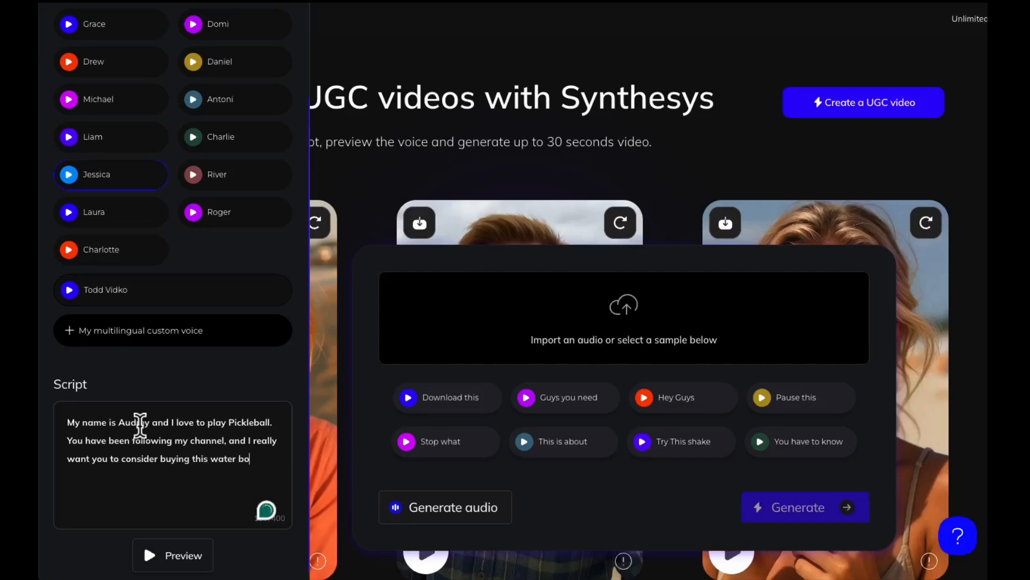
text(ttle )
text(because)
text( it has a clever)
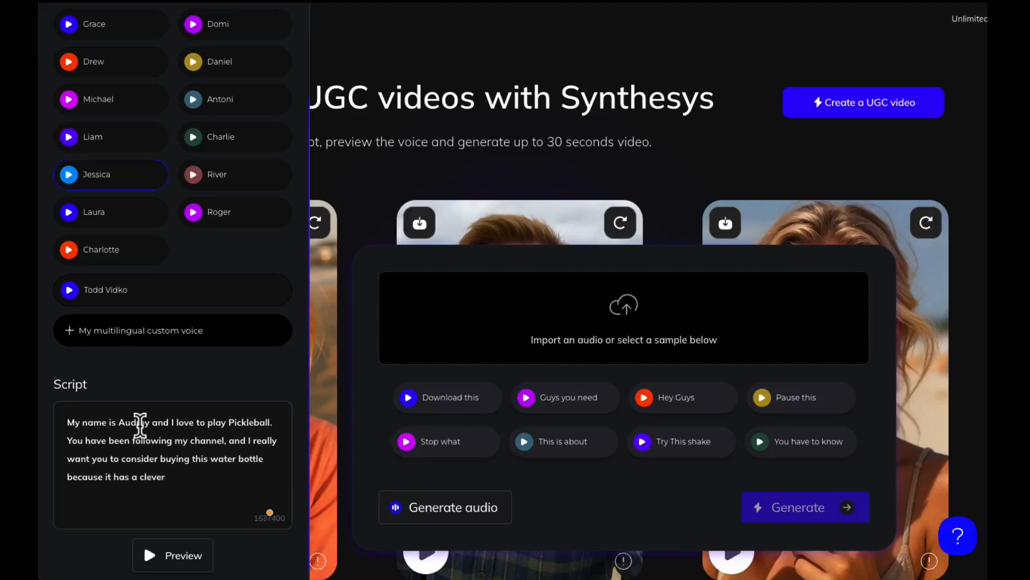
text( Picke)
- Complete the script's water bottle sentence with "because it has a clever Pickleball theme to it."
key(BackSpace)
text(leball theme to it. )
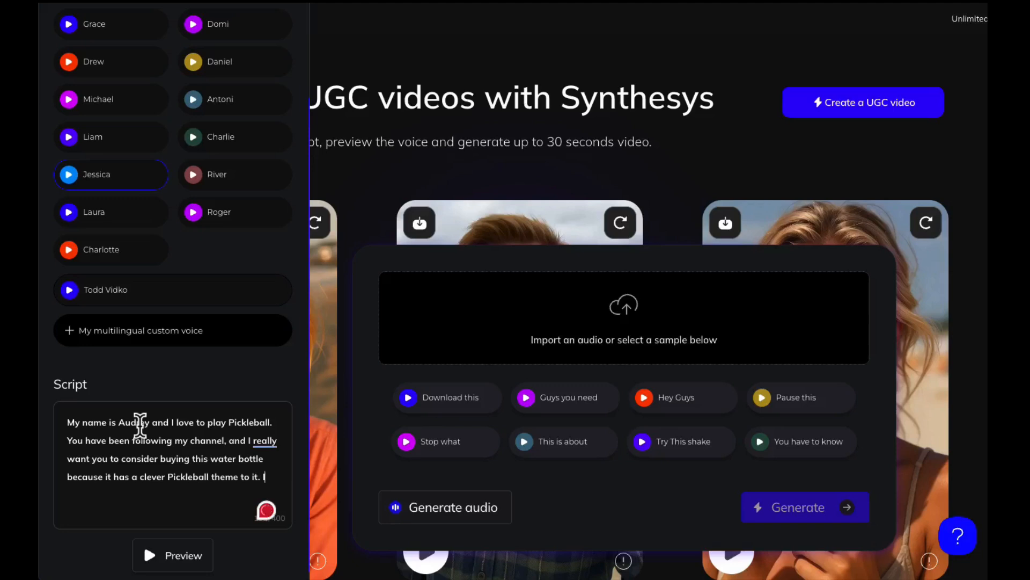
text(It is fantastic)
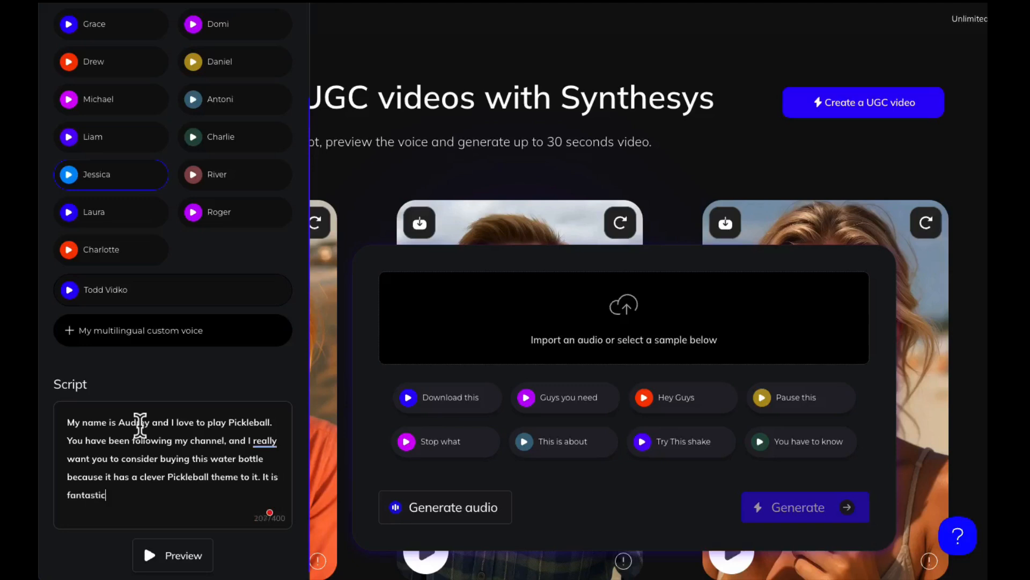
text(, get it from my store)
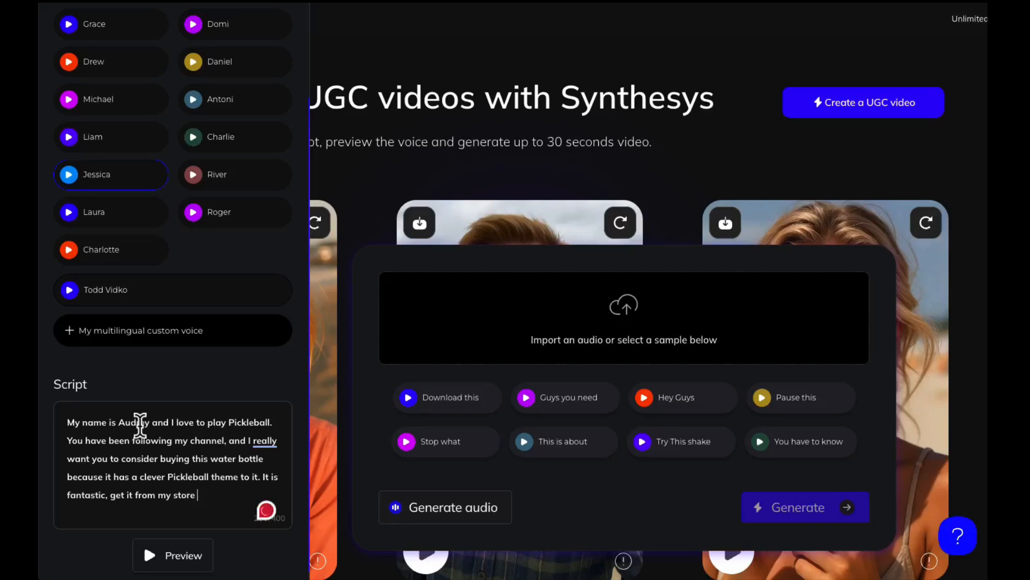
- End the script with "It is fantastic, get it from my store at the link in my profile!"
text(at the li)
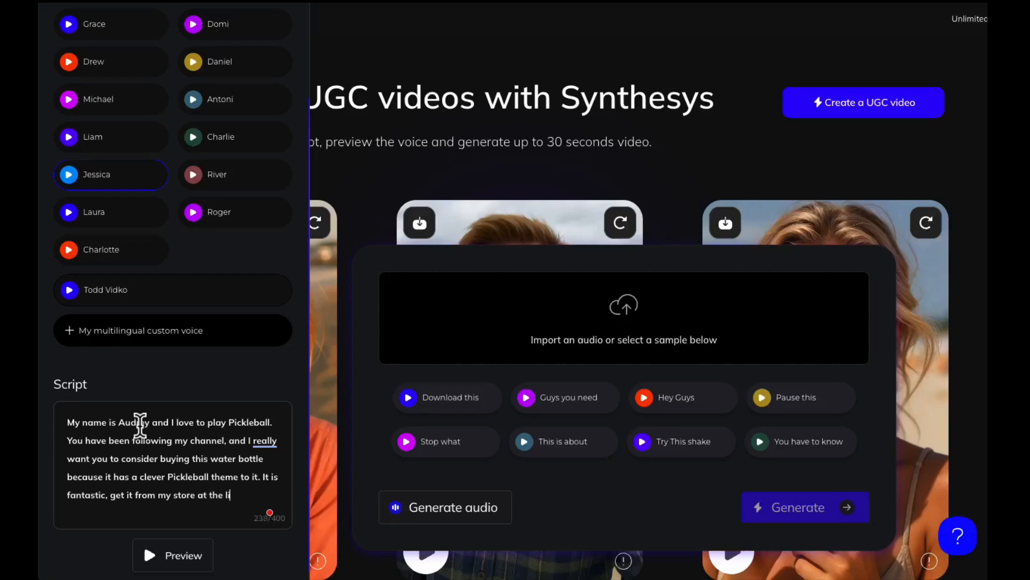
text(nk in my profile!)
- Generate the voice audio from the finished script and play it back
click(178, 558)
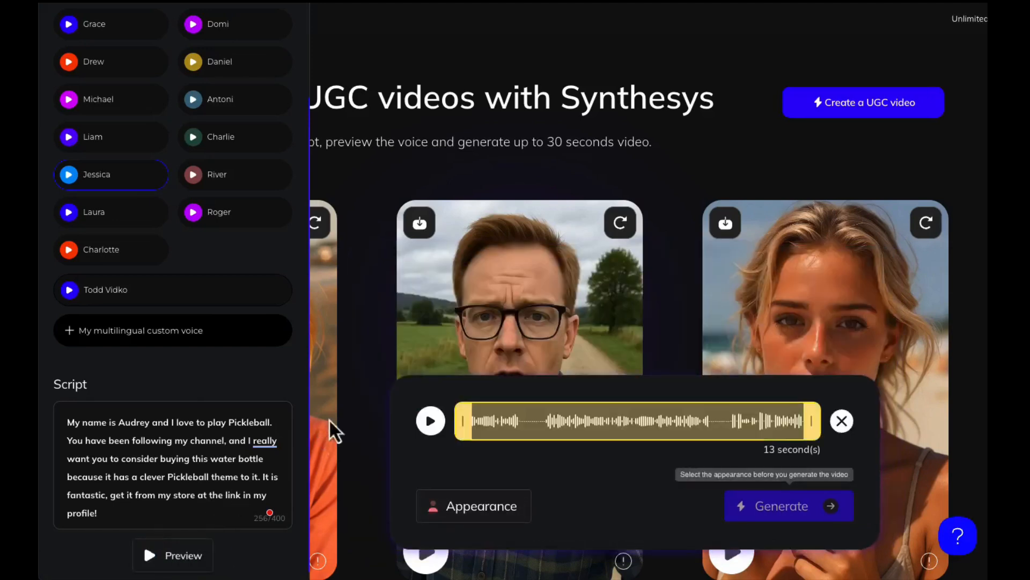
click(432, 422)
- Open the appearance settings and begin the female actor's description with "A young woman, 25 years old, wearing a visor"
click(482, 507)
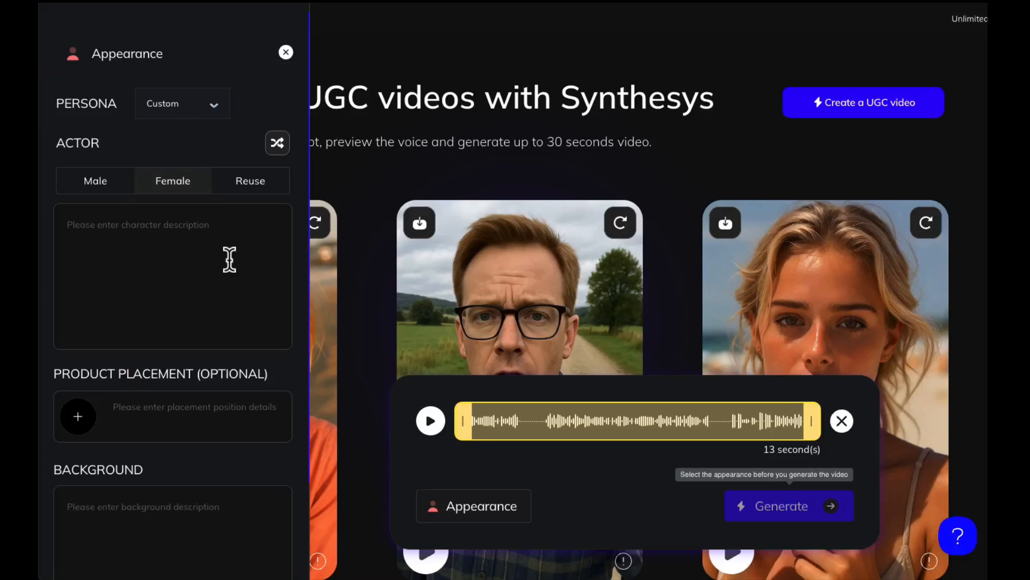
click(202, 227)
text(A)
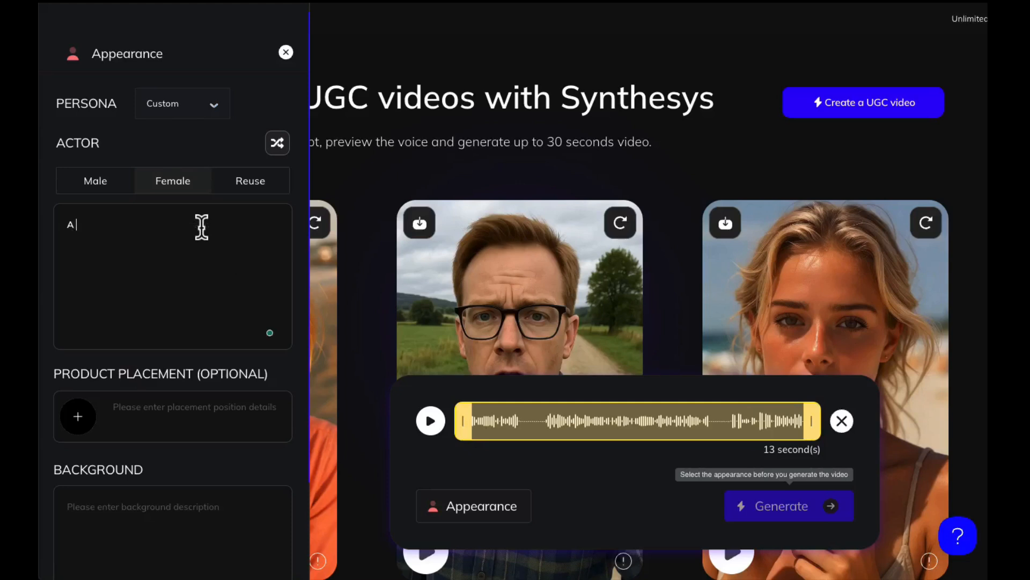
text( young woman, 25 year)
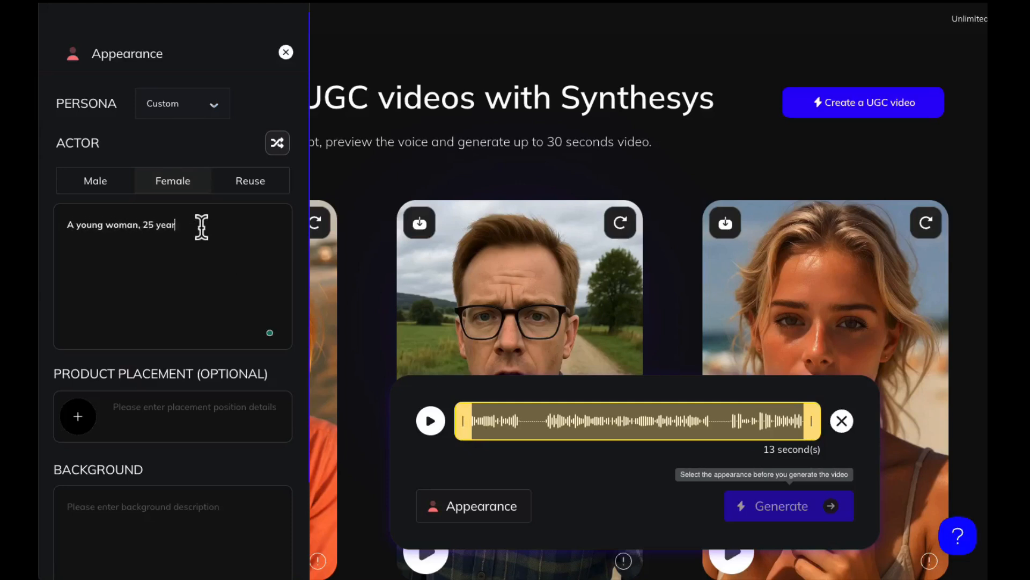
text(s old.)
text( wearing a v)
text(isor)
text( and dressed ina)
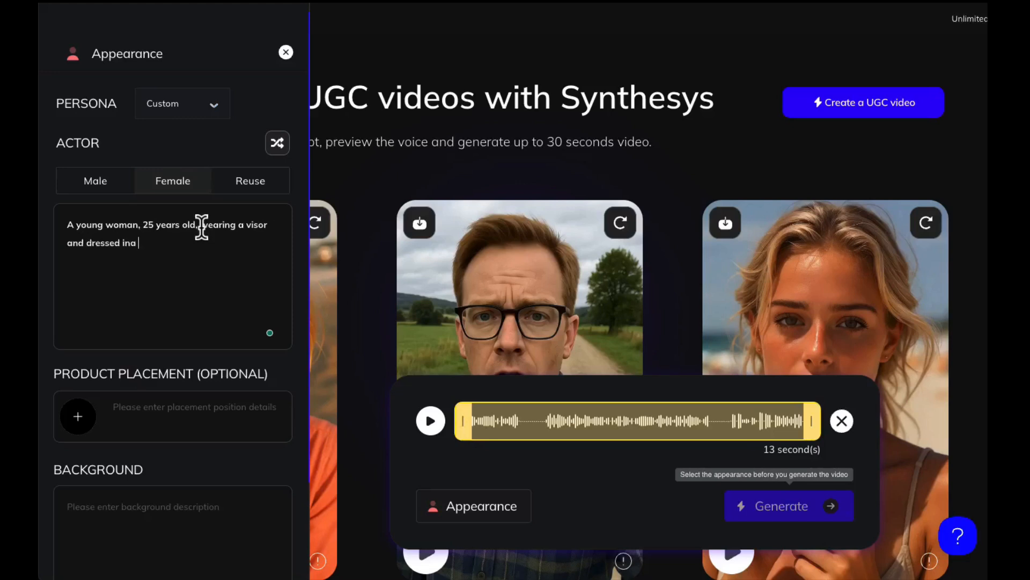
- Complete the actor's description with "and dressed in a purple tshirt. She has brown curly hair."
key(BackSpace)
key(BackSpace)
text(n a purple tshirt)
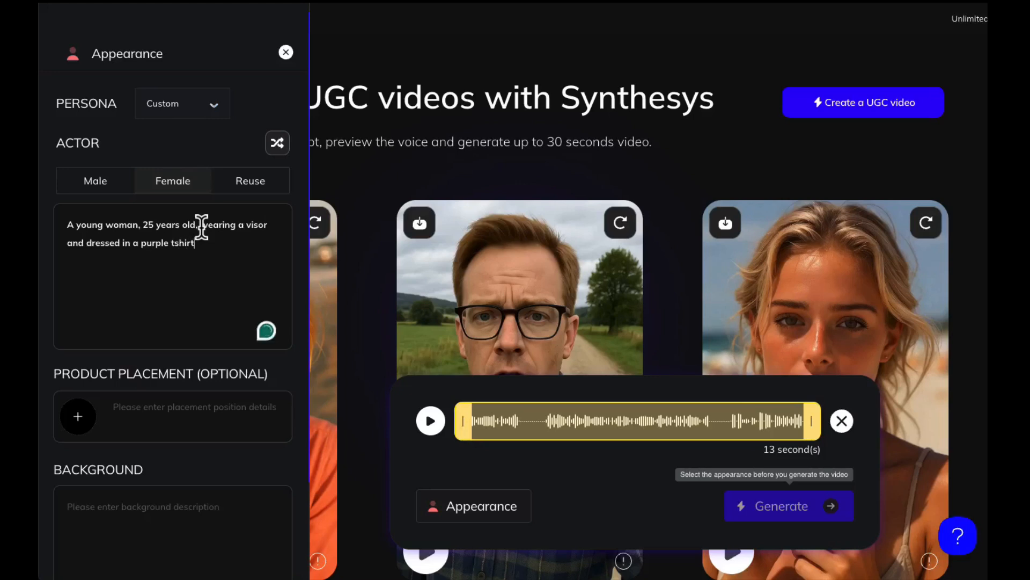
text(. She has brown curly hair.)
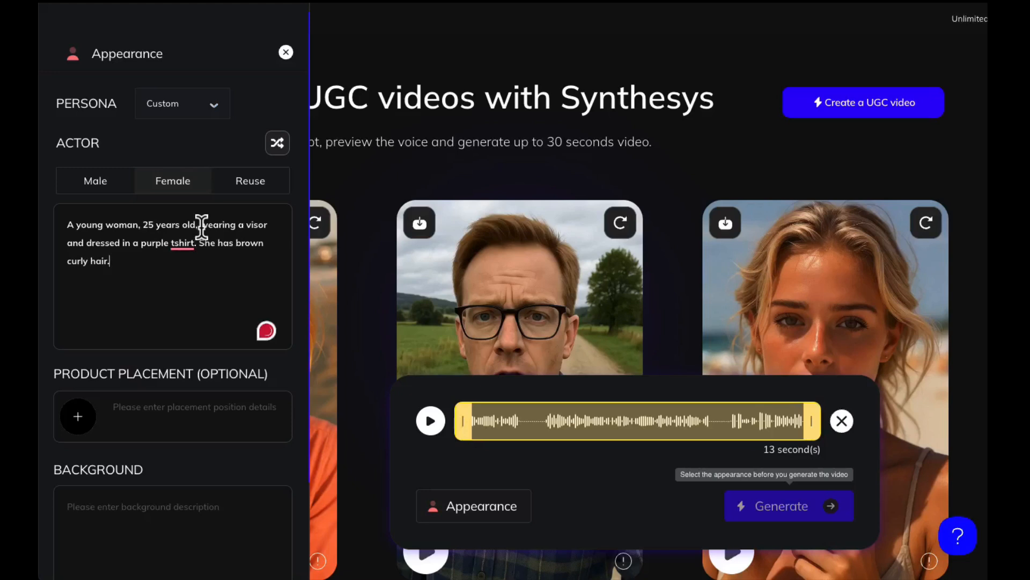
- Upload the photo of the purple and green water container from the Desktop folder's Earlier group for product placement
scroll(164, 327, down, 2)
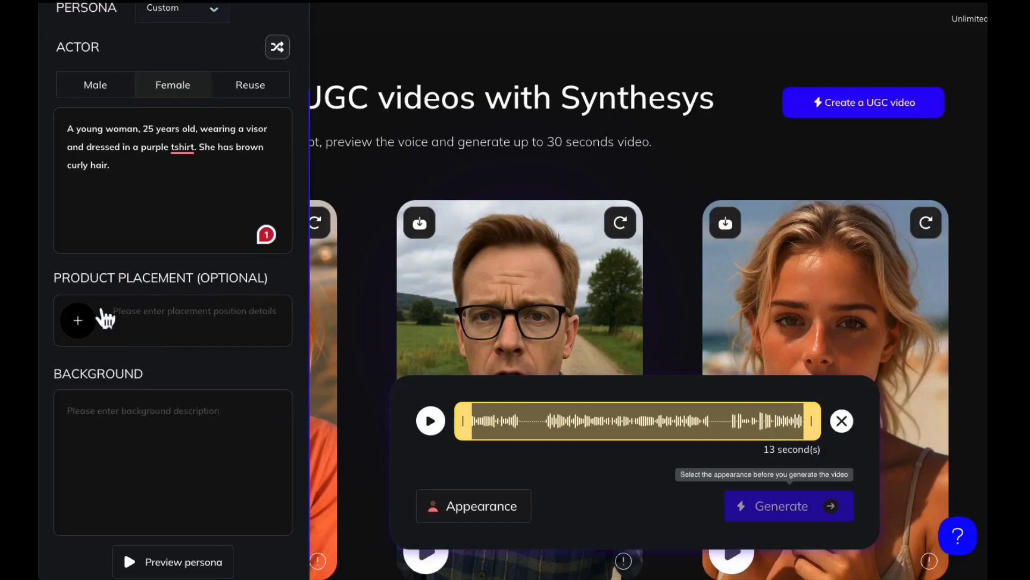
click(81, 329)
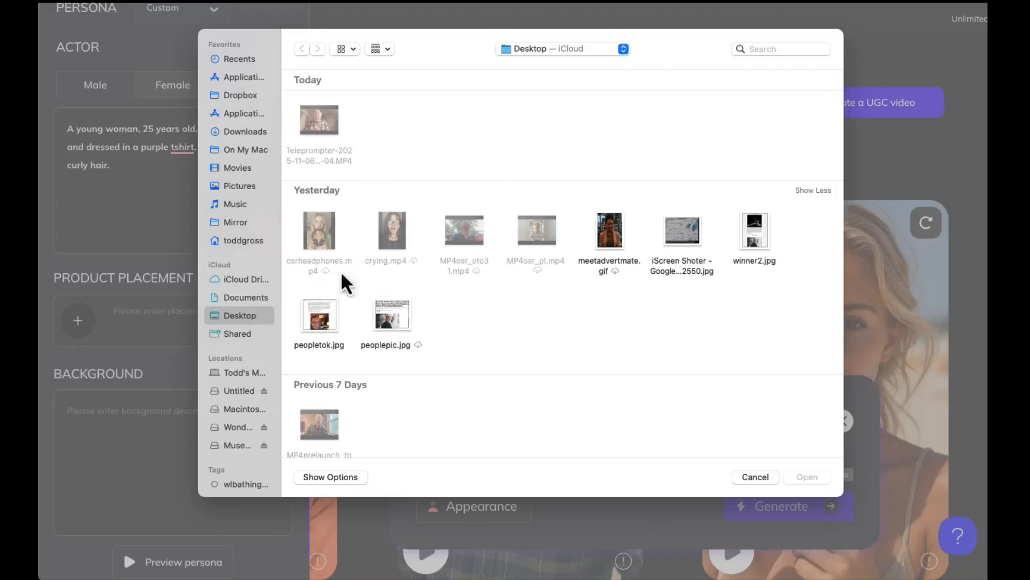
scroll(390, 262, down, 2)
scroll(390, 265, down, 10)
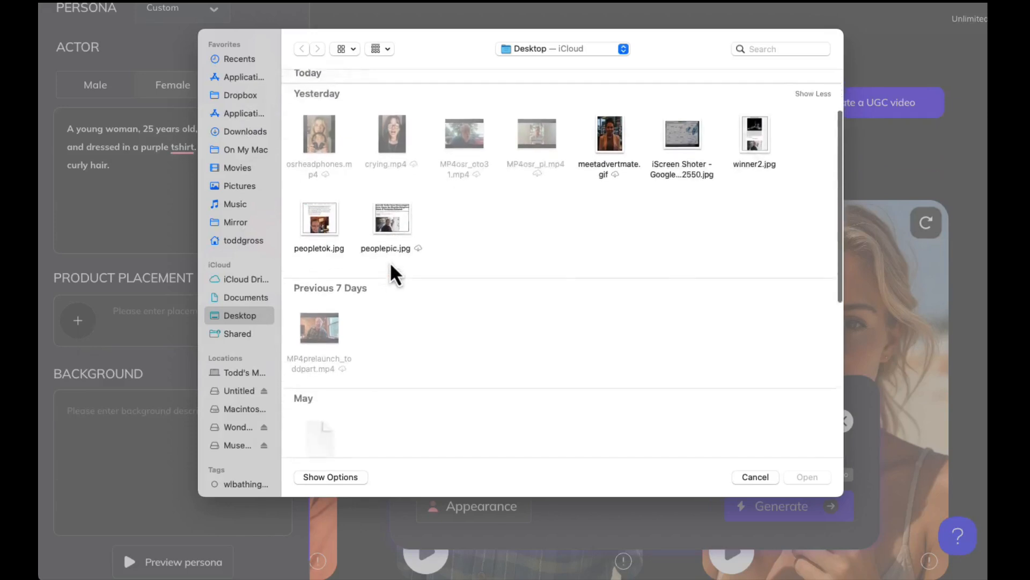
scroll(390, 338, up, 10)
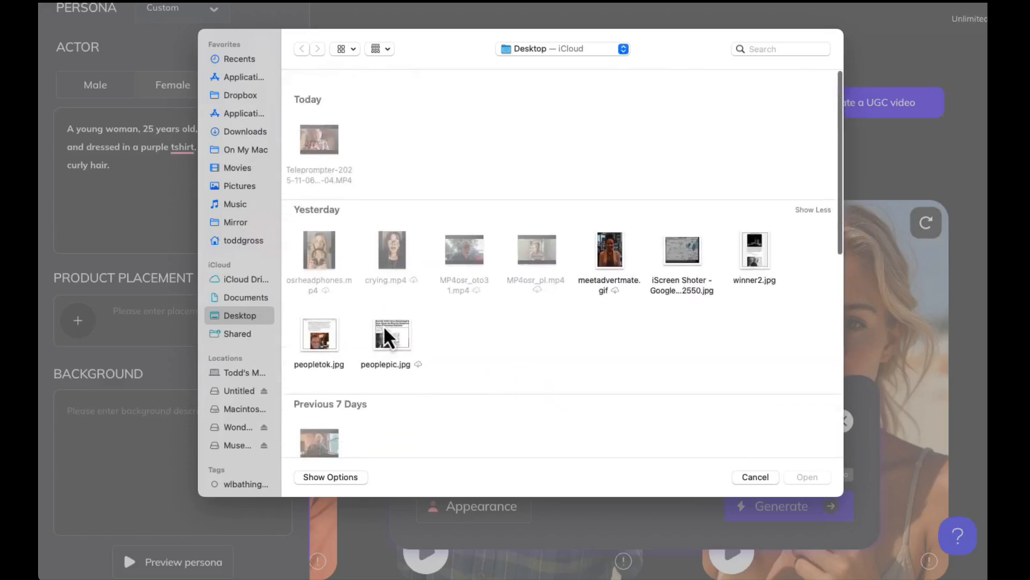
scroll(390, 338, down, 10)
click(610, 407)
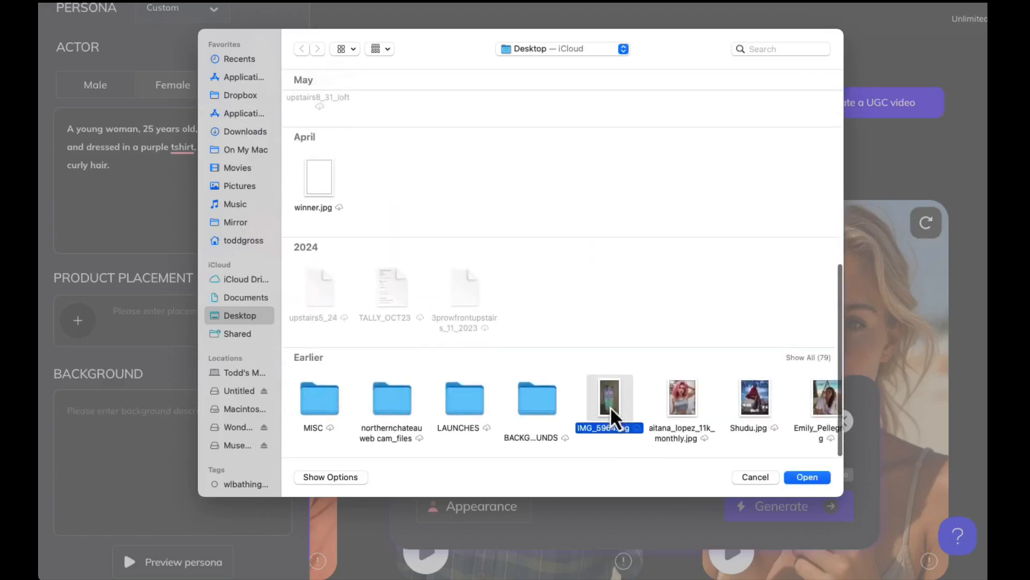
click(807, 477)
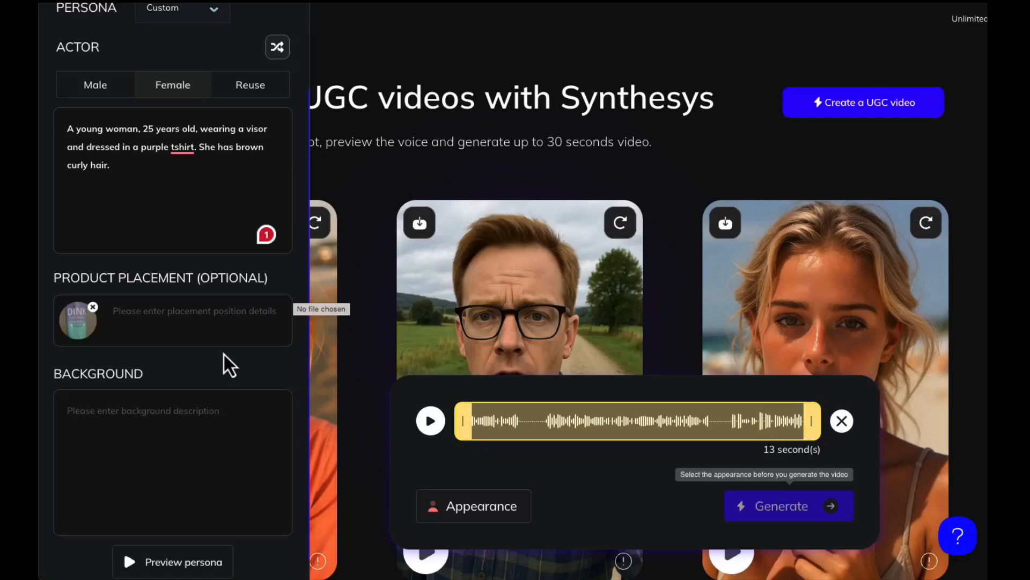
- Set the product placement details to "Have her hold and show this water container"
click(184, 313)
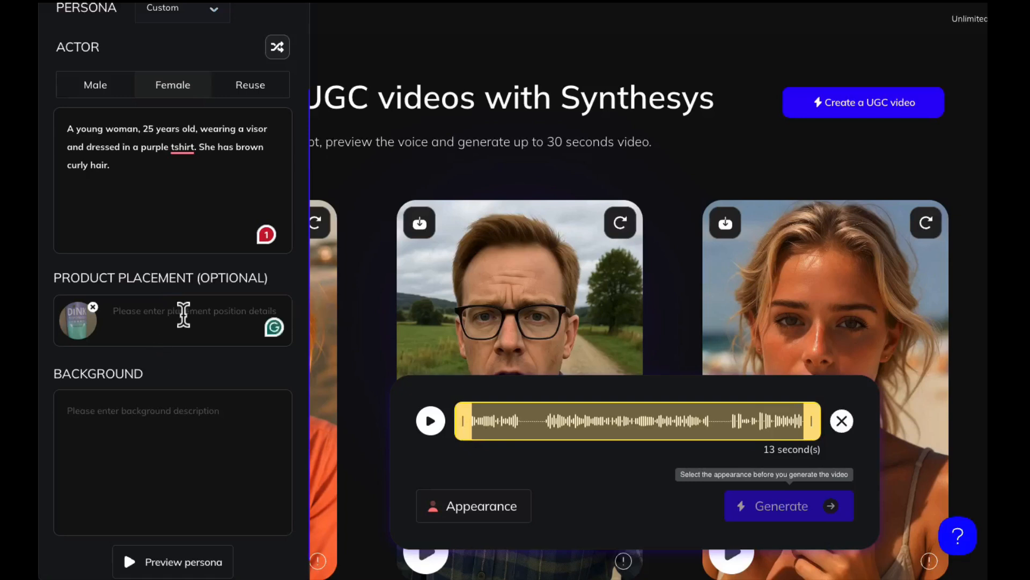
text(Have her ho)
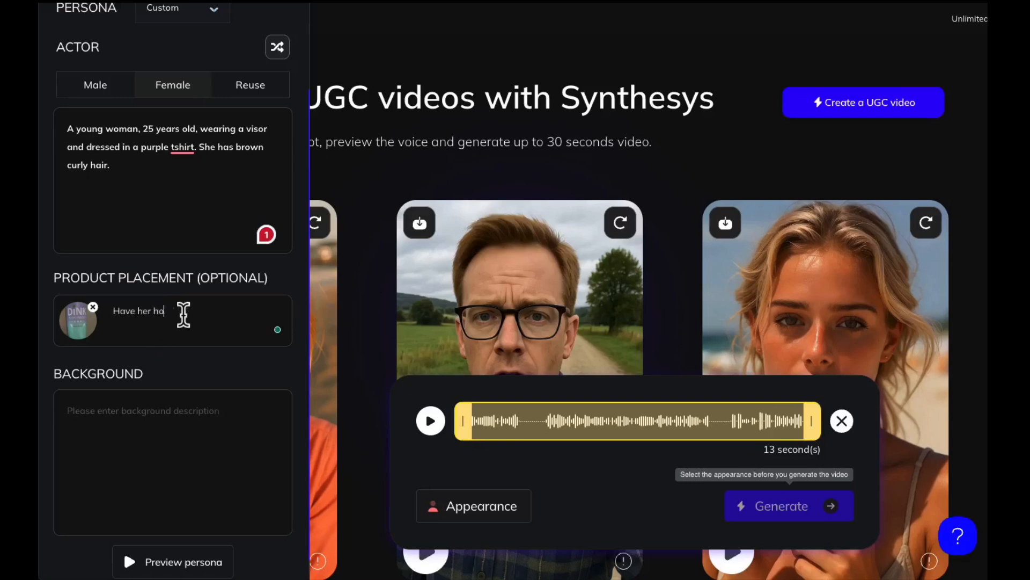
text(ld and show )
text(this )
text(water bott)
text(le to)
key(BackSpace)
key(BackSpace)
key(BackSpace)
key(BackSpace)
key(BackSpace)
key(BackSpace)
key(BackSpace)
key(BackSpace)
text(container)
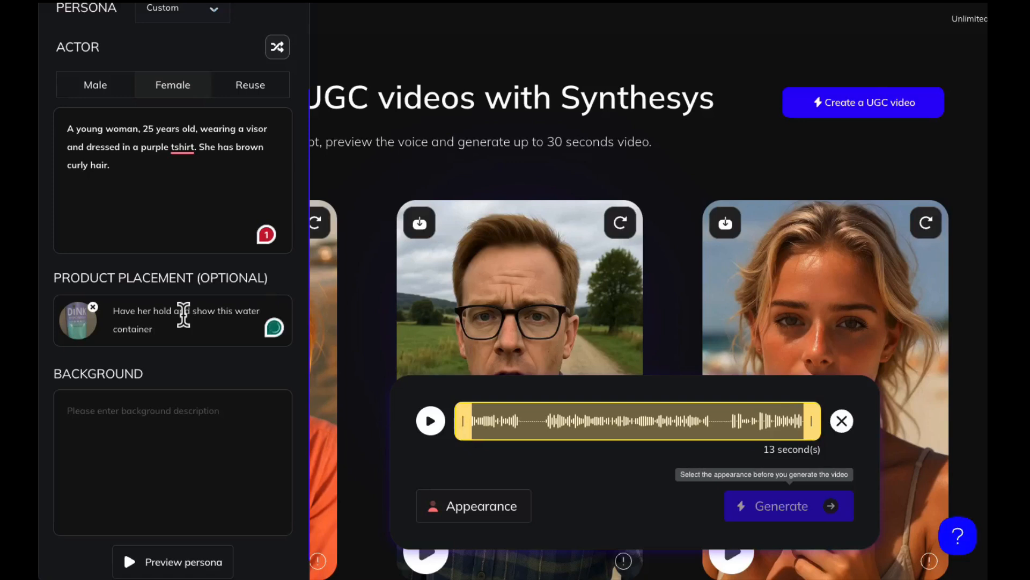
- Set the background description to "Pickleball court" and generate a preview of the persona
click(163, 404)
text(Pickel)
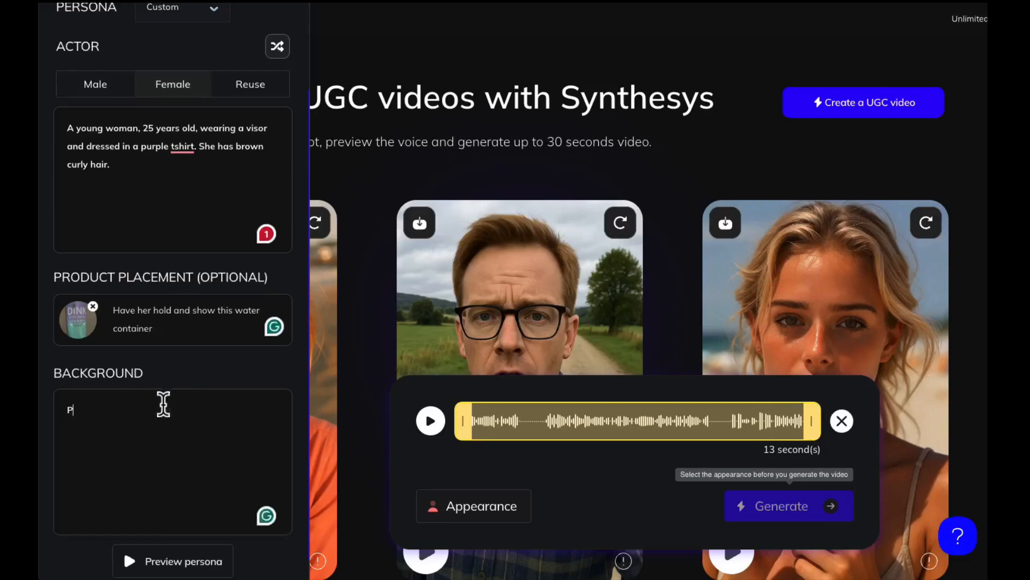
key(BackSpace)
text(leball court)
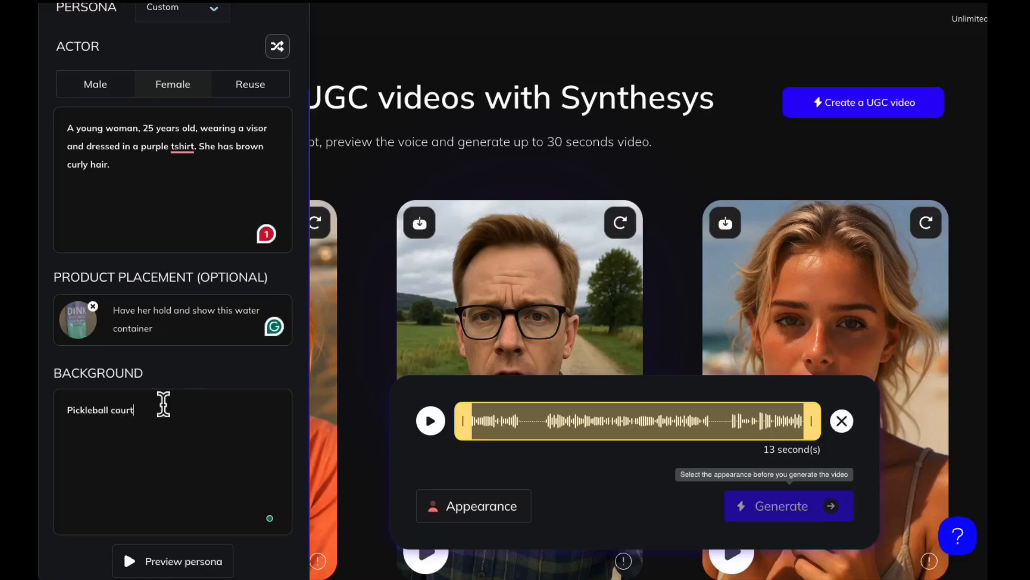
click(184, 561)
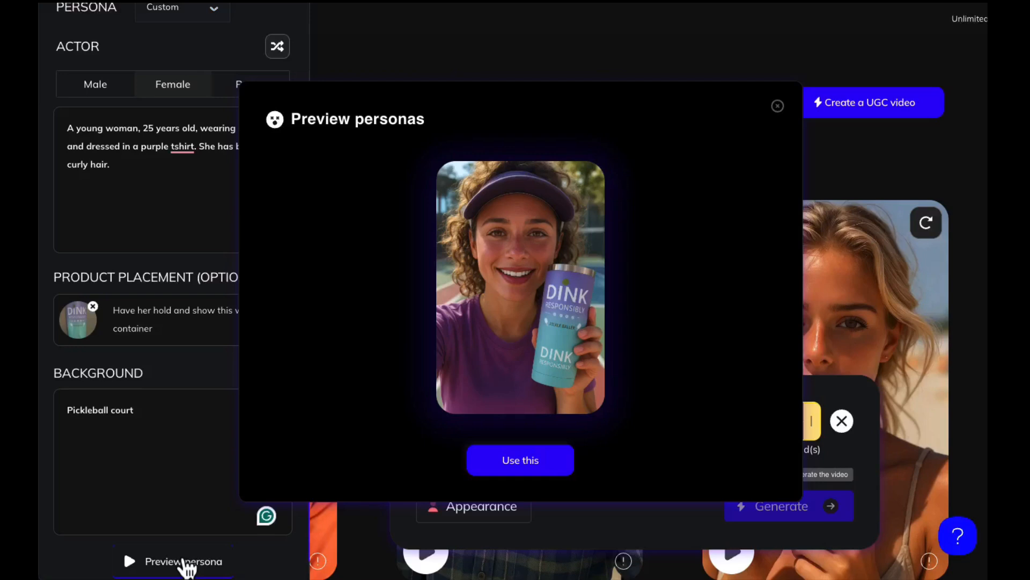
- Accept the previewed persona and name the video "Pickleball Audrey", keeping the quality at 720p - Normal speed
click(519, 461)
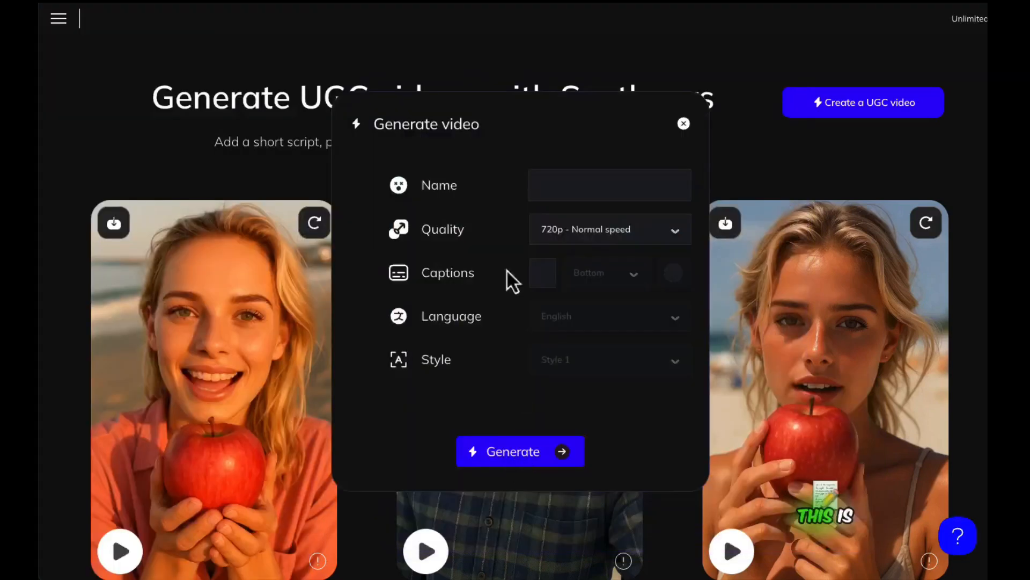
click(556, 181)
text(Poke)
text(ball A)
text(udrey)
click(614, 231)
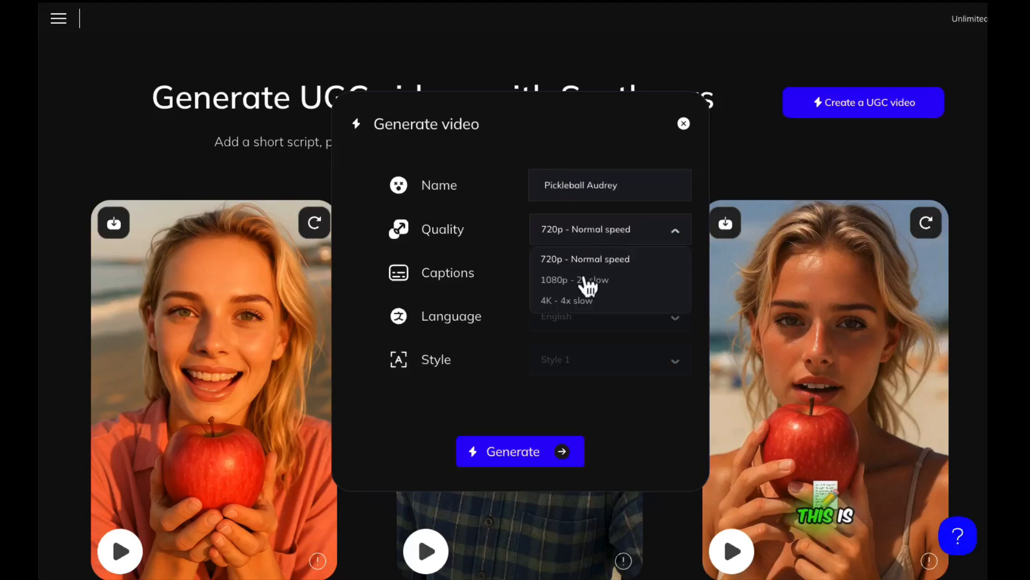
click(505, 244)
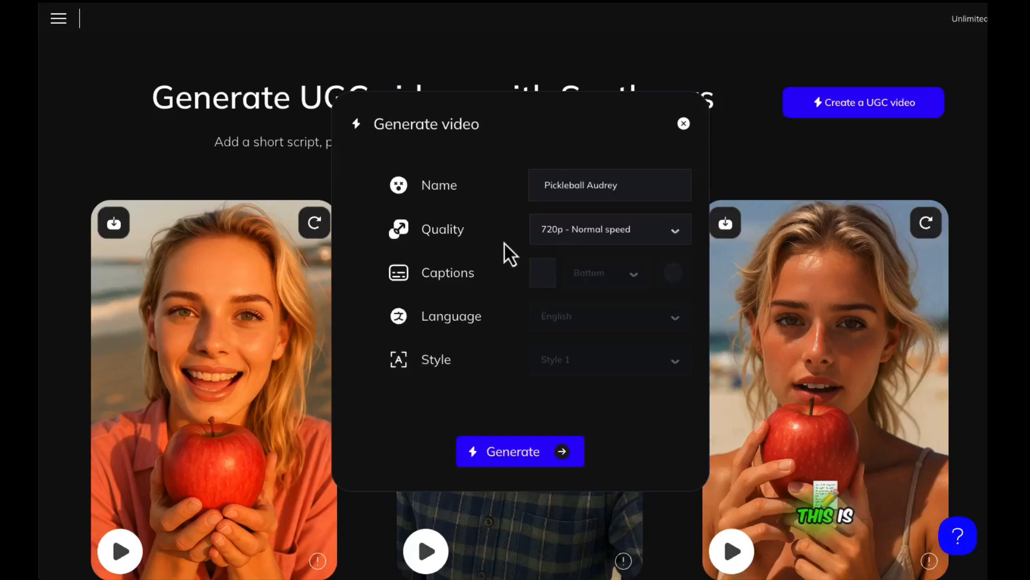
- Enable captions for the video and look through the caption languages, keeping English
click(543, 276)
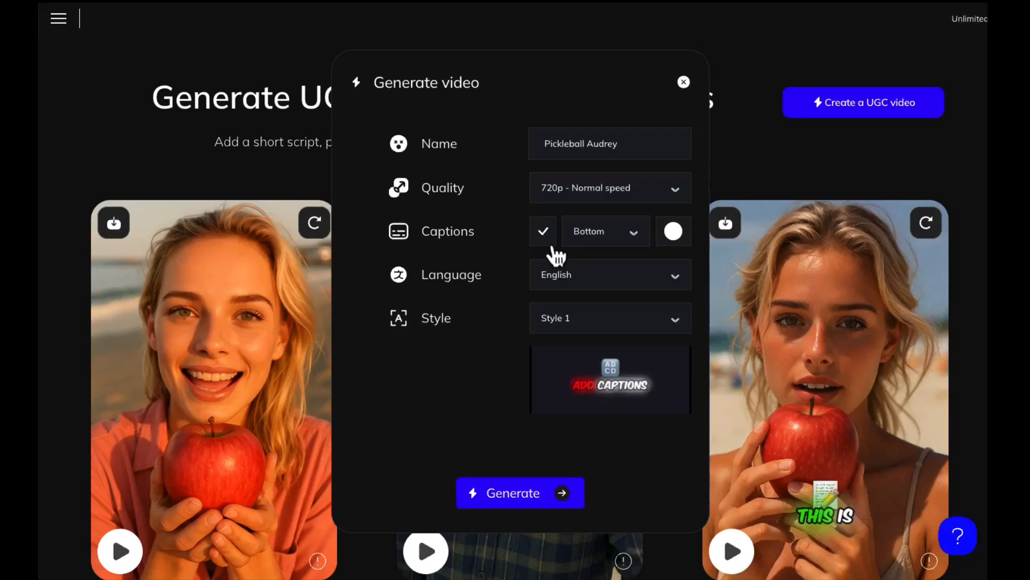
click(591, 277)
scroll(580, 325, down, 8)
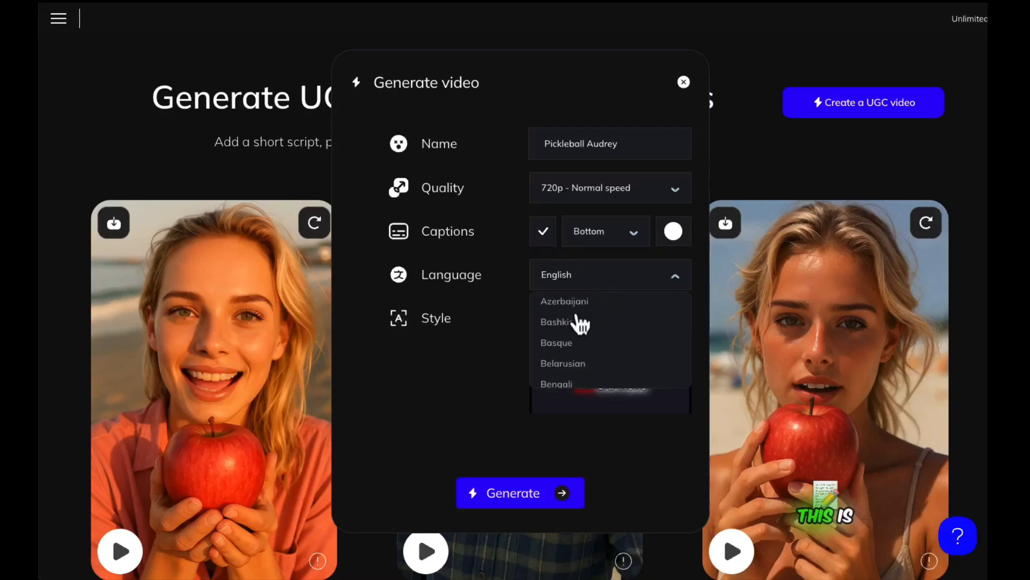
scroll(581, 324, down, 6)
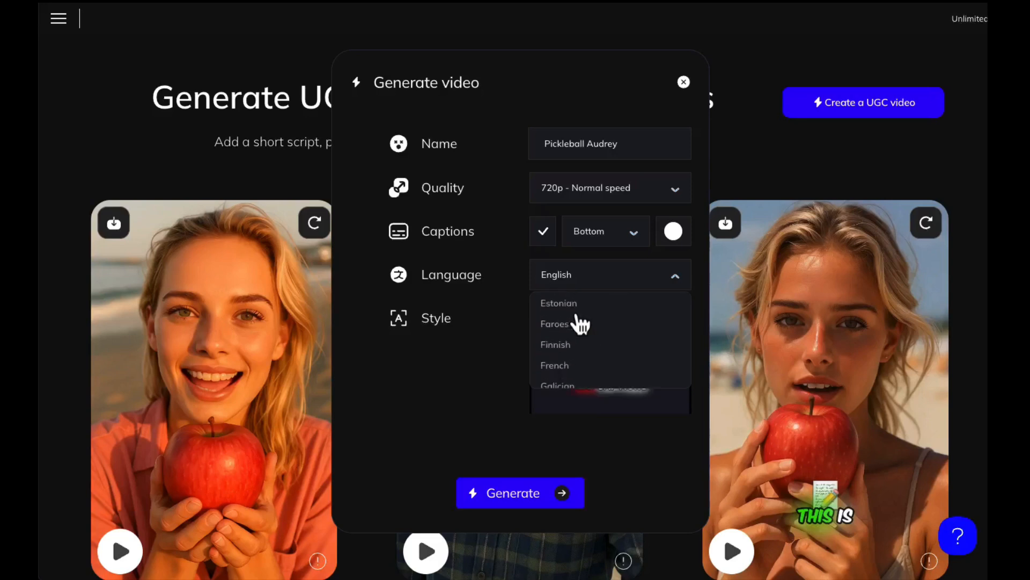
scroll(580, 325, down, 4)
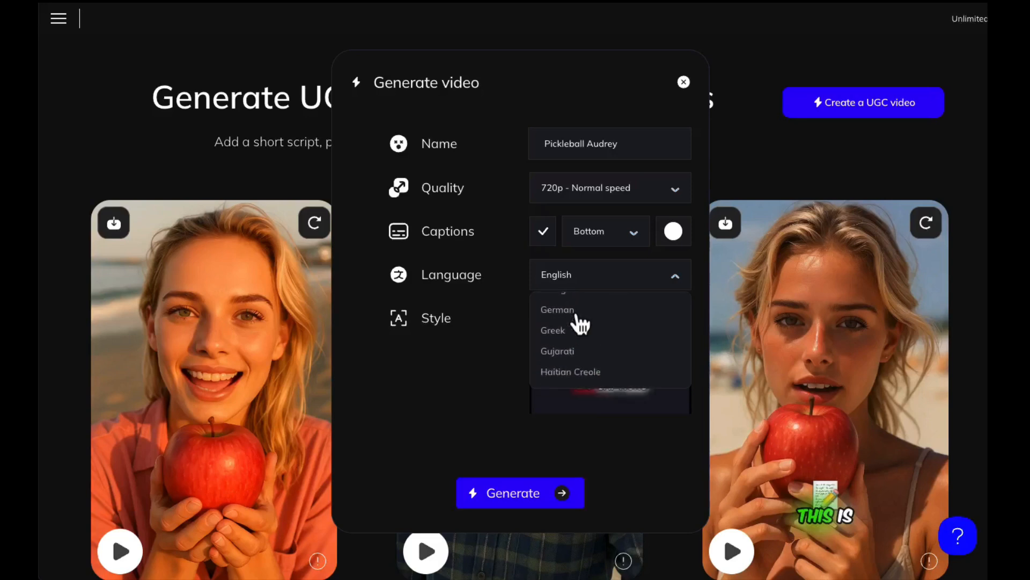
scroll(581, 324, up, 2)
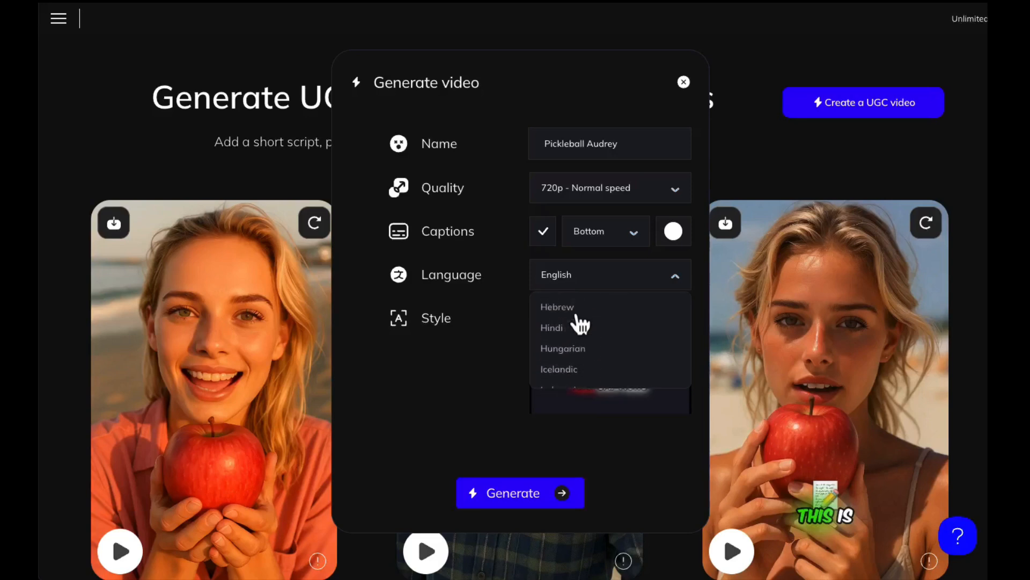
scroll(581, 325, down, 5)
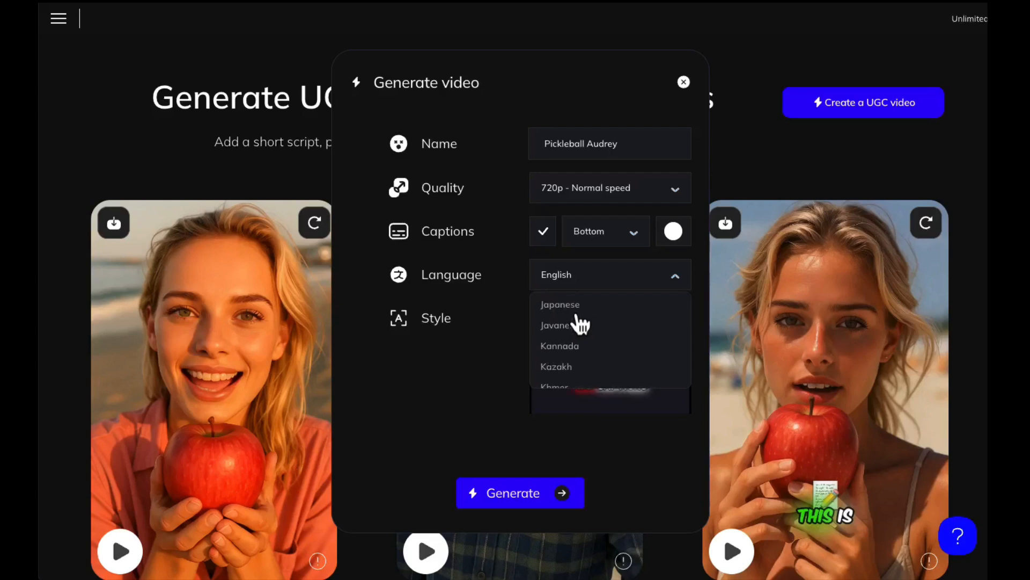
click(497, 244)
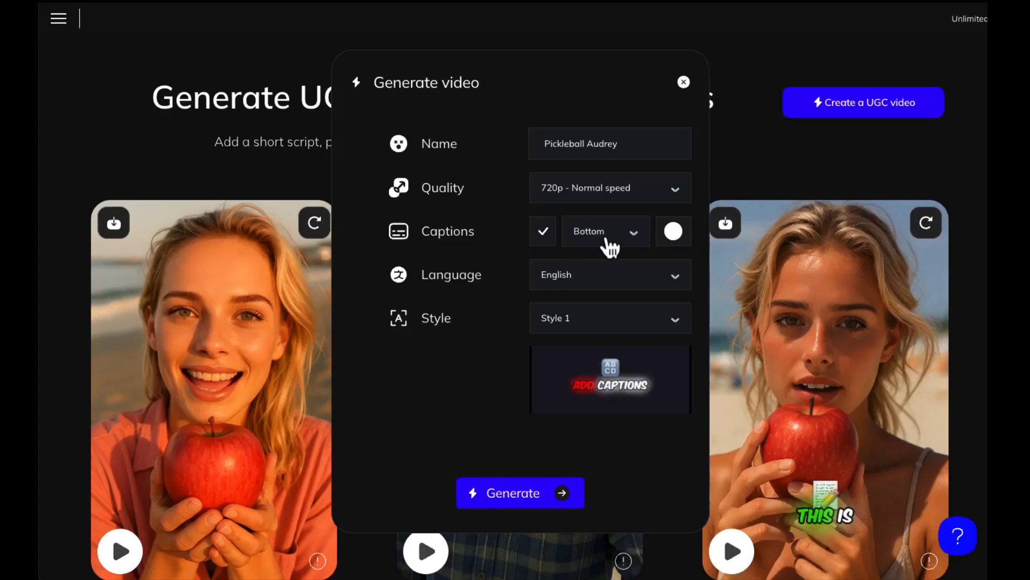
- Try out caption Styles 2, 3, 4 and 5 one after another to compare their previews
click(572, 318)
click(555, 376)
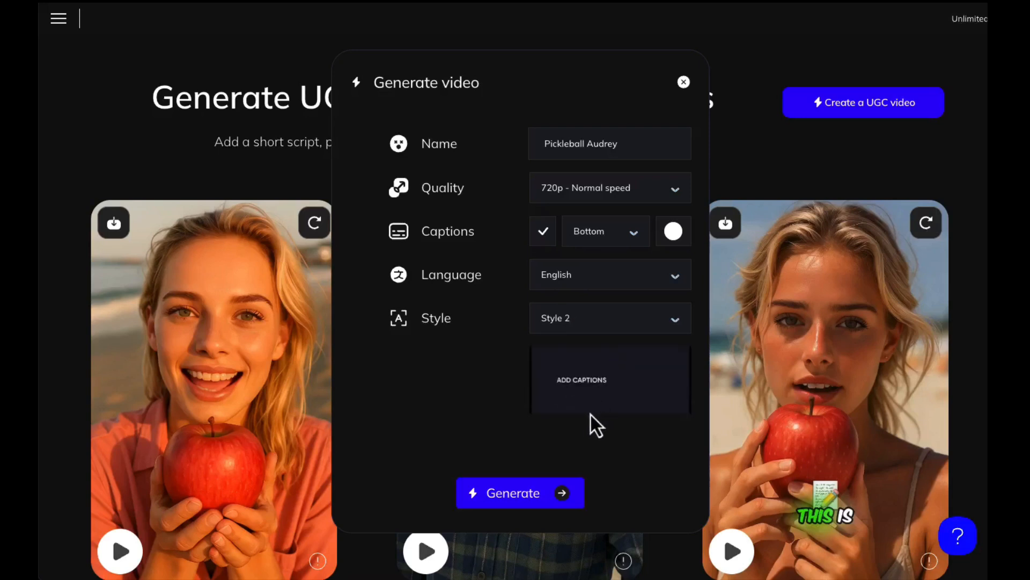
click(569, 322)
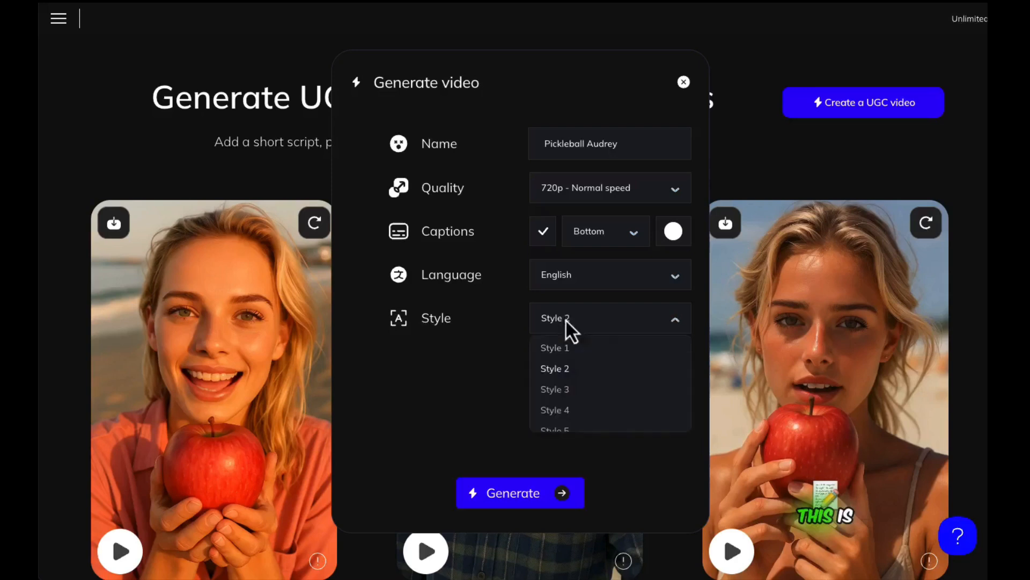
click(559, 388)
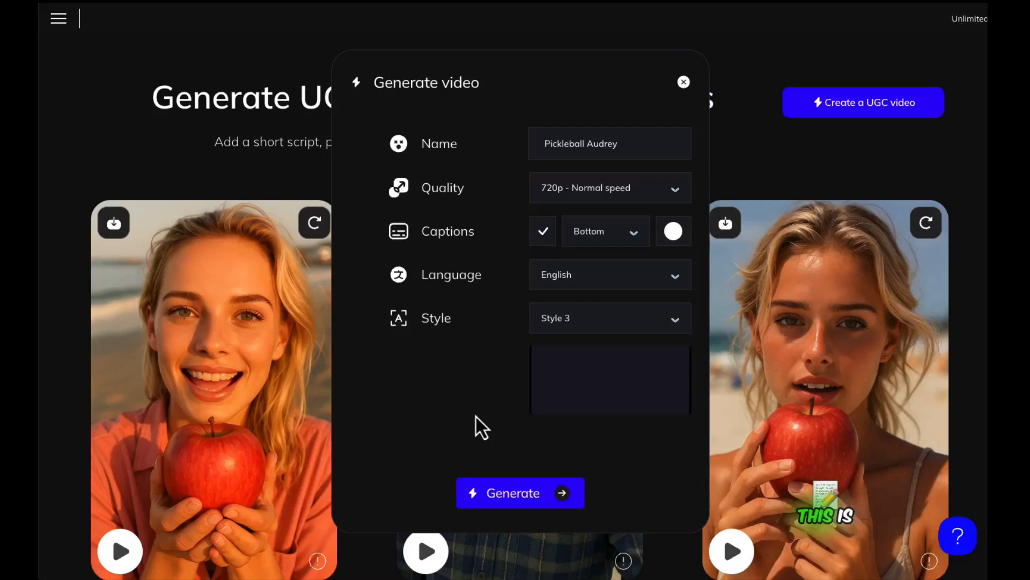
click(568, 319)
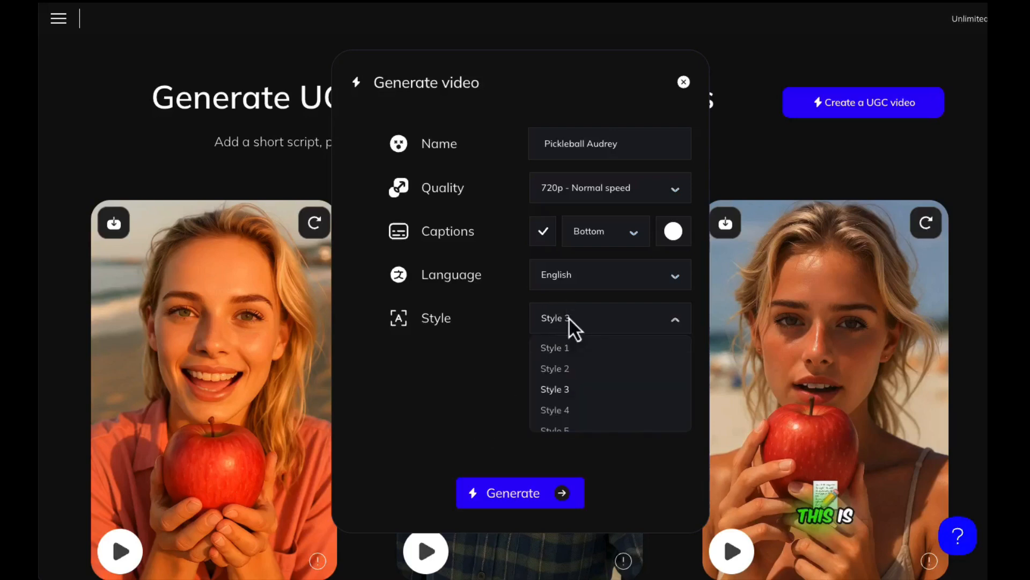
click(555, 410)
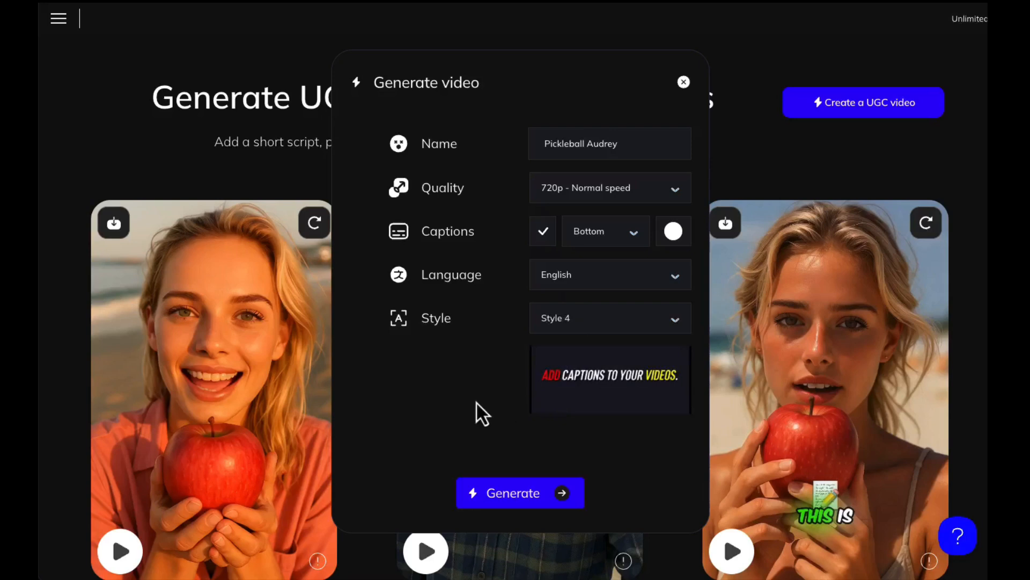
click(570, 319)
click(558, 430)
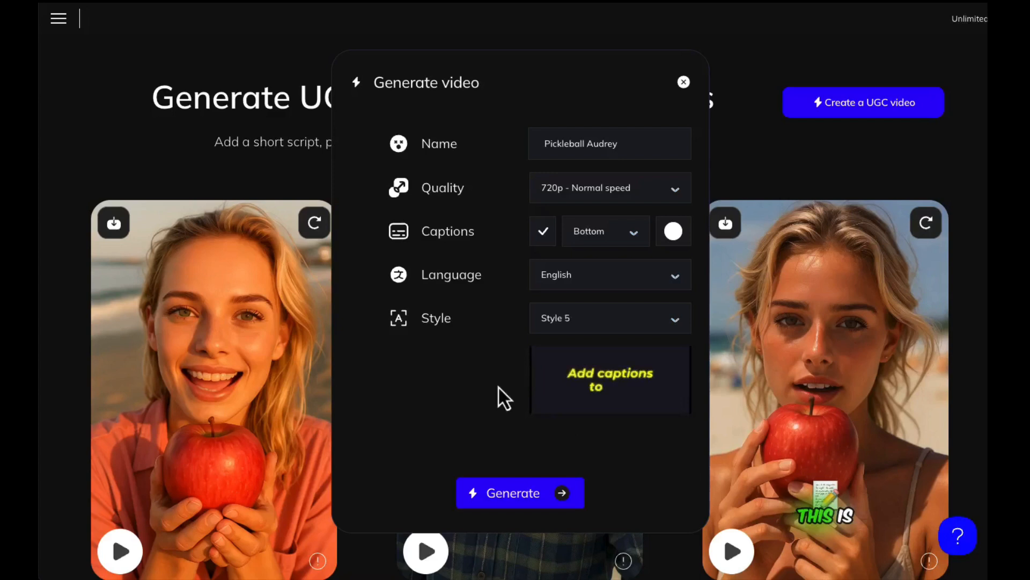
- Set the caption style to Style 4 and generate the video
click(569, 322)
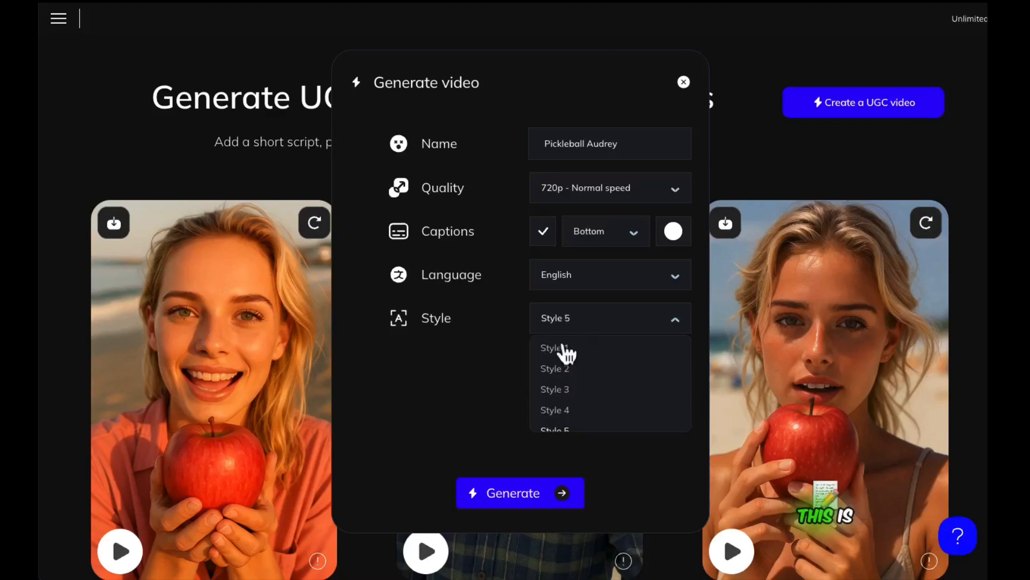
click(562, 414)
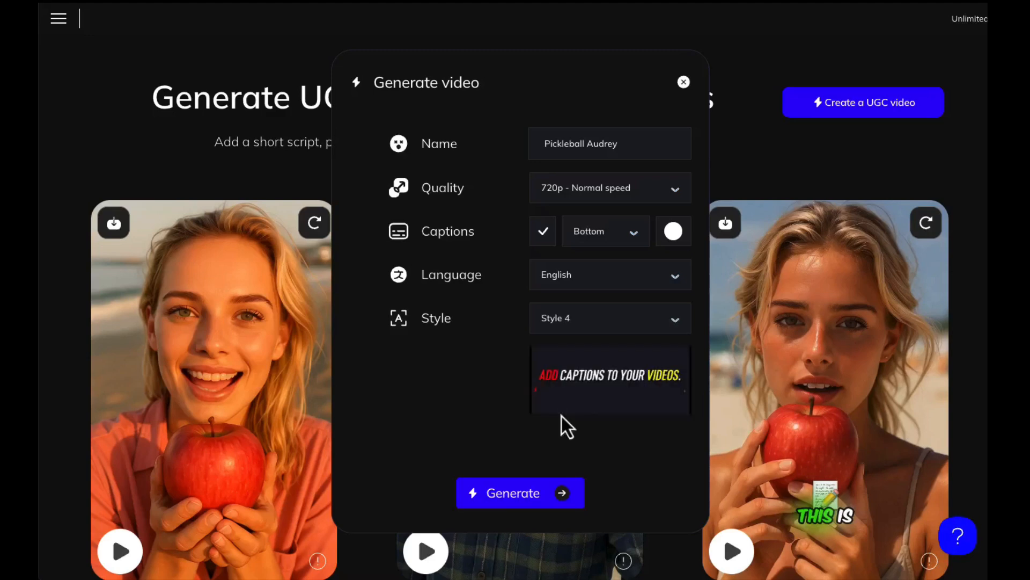
click(526, 496)
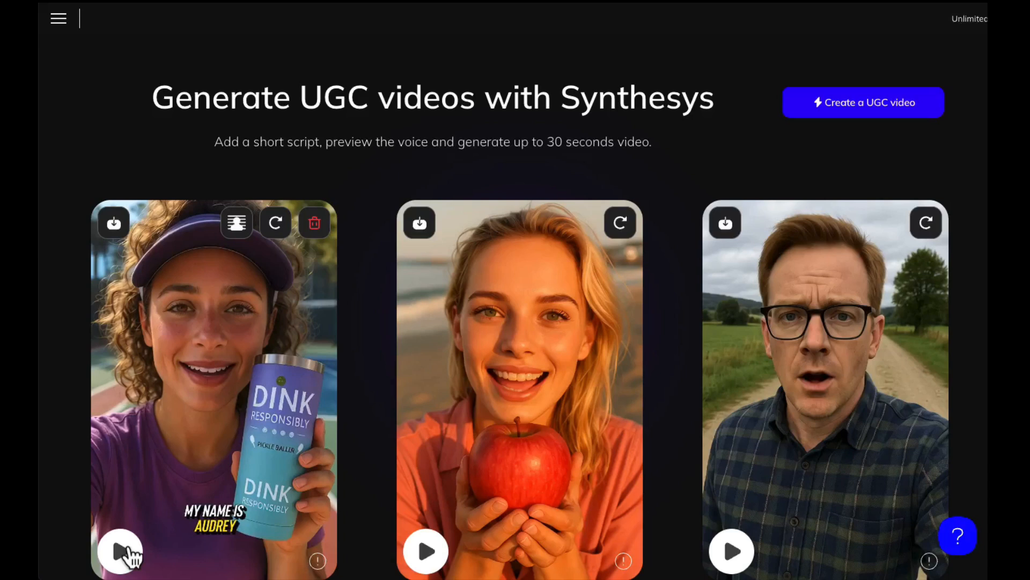
- Play the finished video of the pickleball persona holding the water container
scroll(128, 550, down, 1)
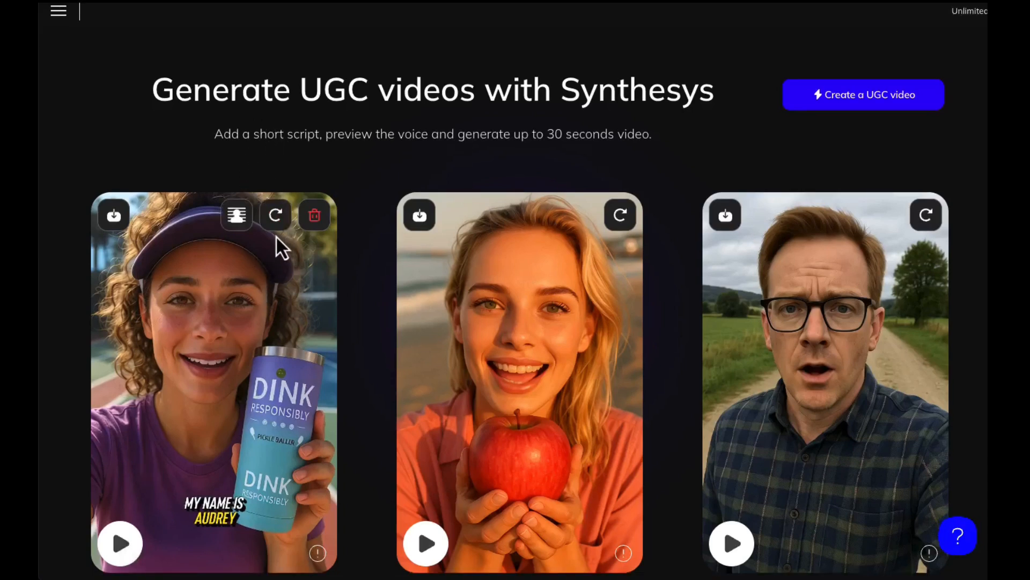
scroll(275, 236, up, 1)
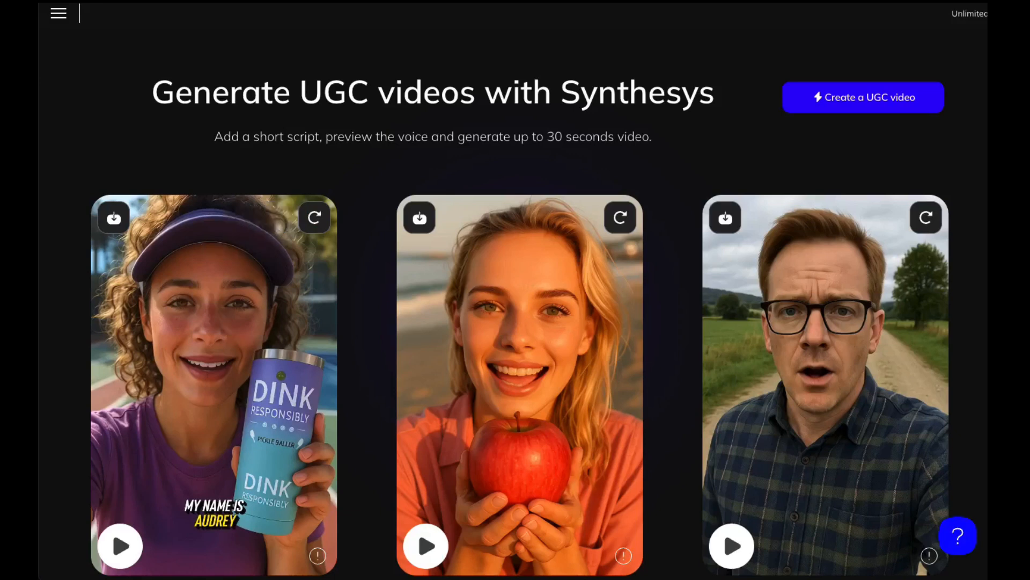
click(103, 555)
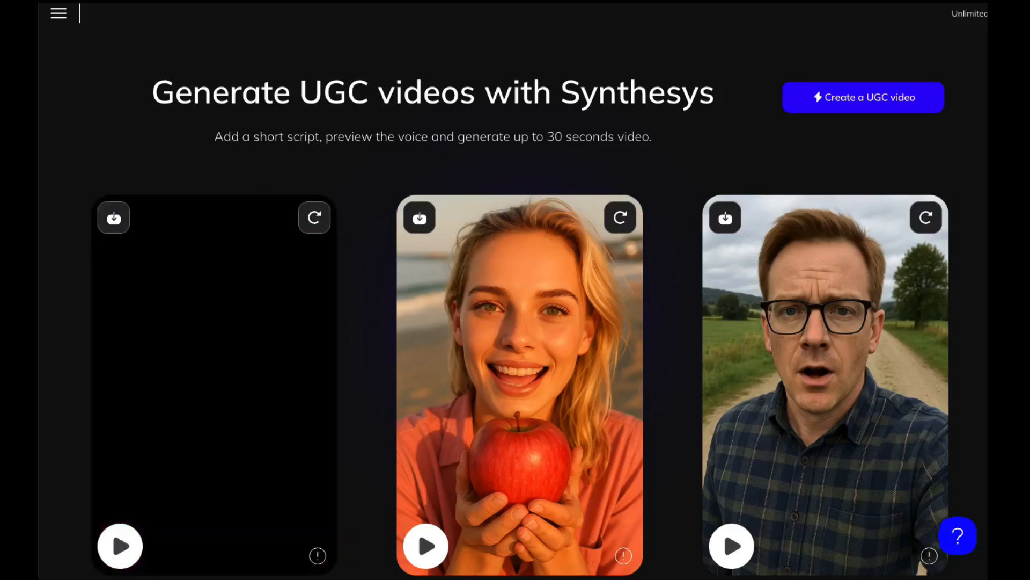
- Download the finished pickleball video and reuse its persona for a new video with generated audio
mouse_move(153, 356)
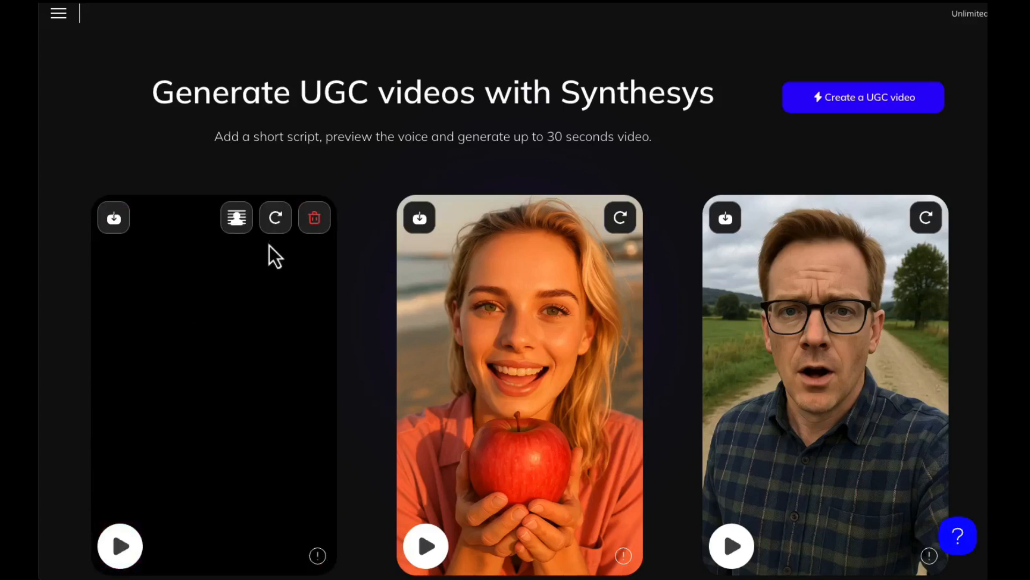
click(116, 221)
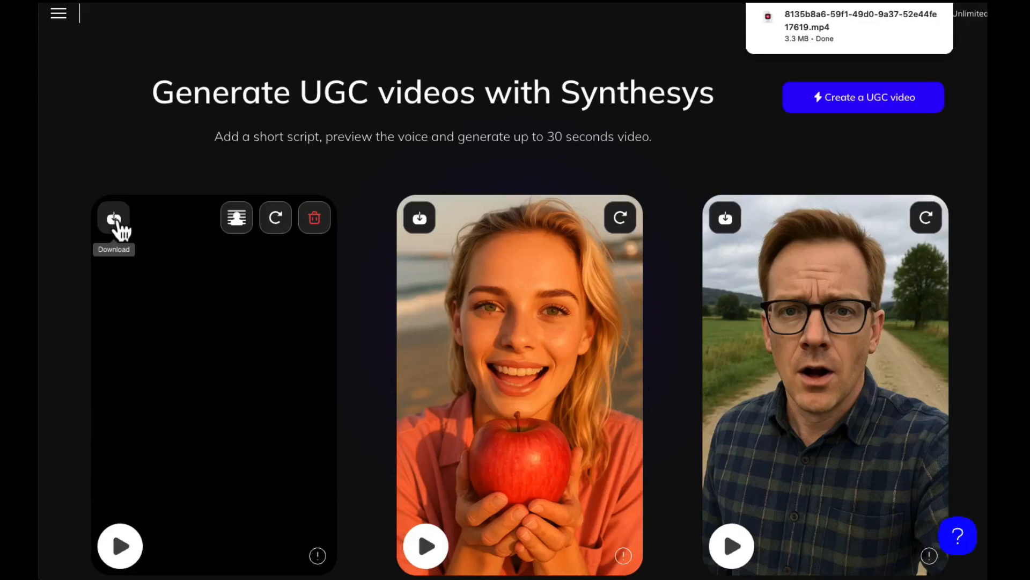
click(276, 219)
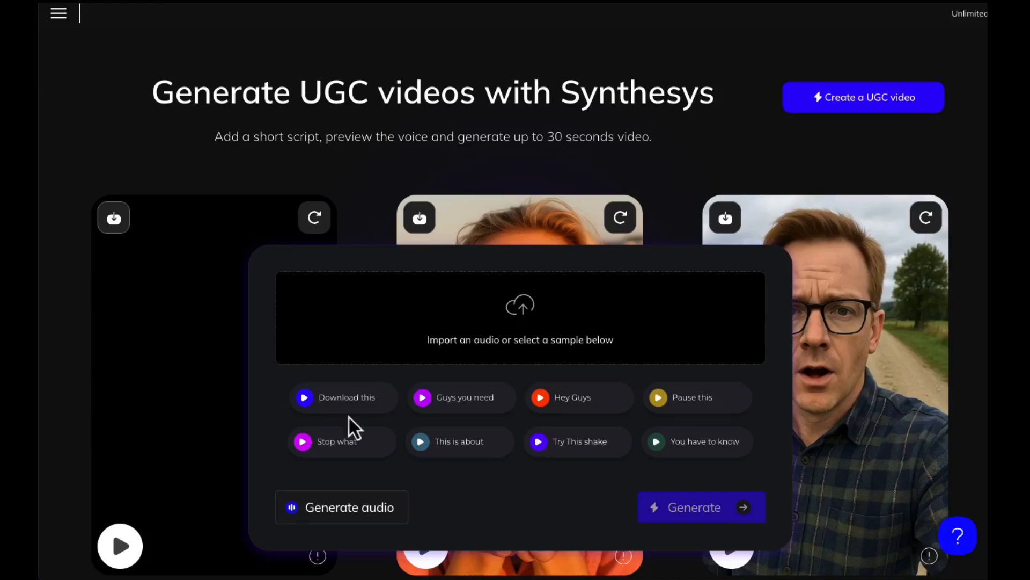
click(339, 510)
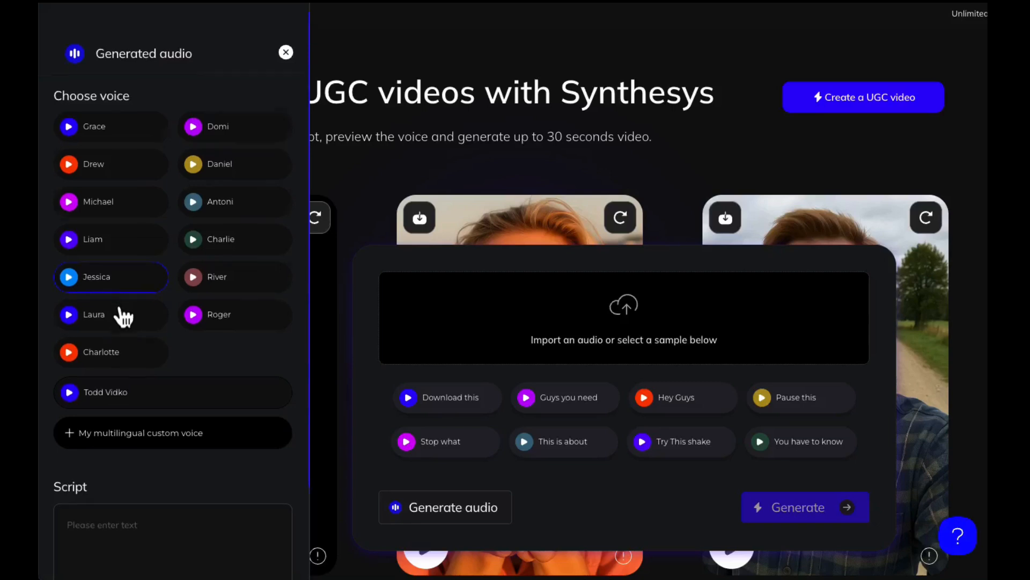
- Write an English script thanking the water bottle's buyers and promoting the persona's professional brand of eye liner
scroll(124, 317, down, 2)
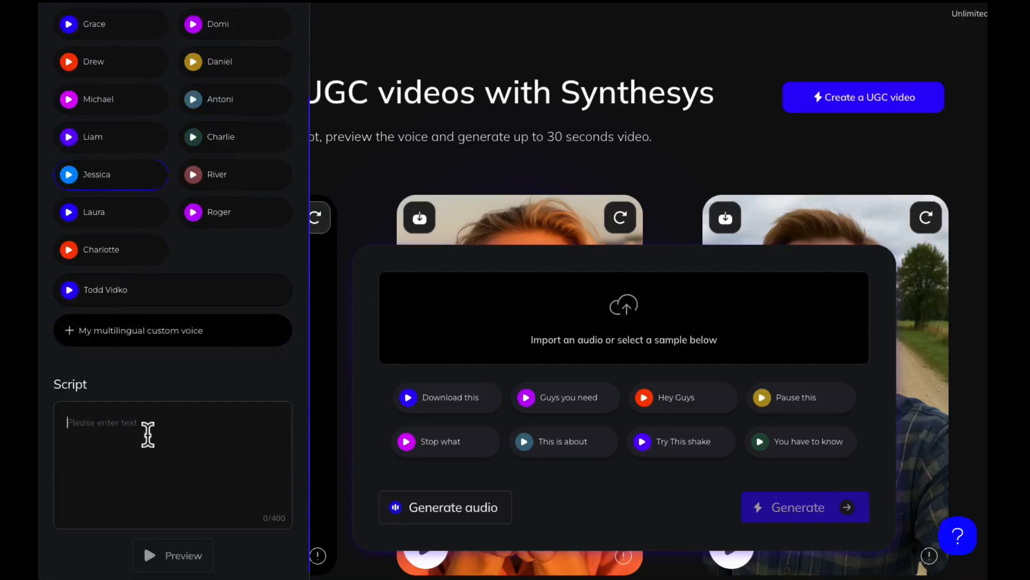
text(T)
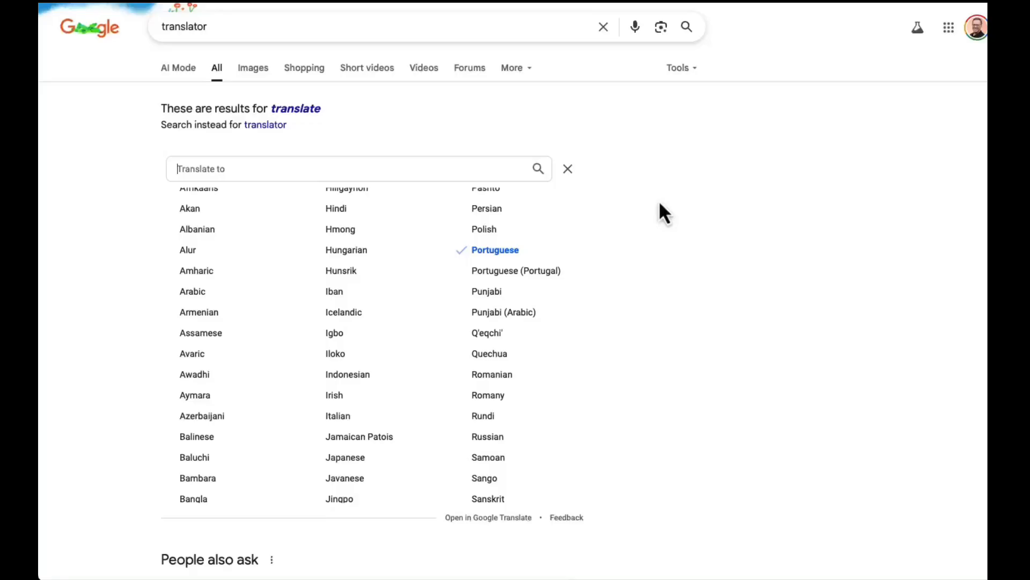
- In Google's translator, translate the English eye liner script into Spanish and copy the translated text
scroll(640, 207, down, 3)
scroll(482, 253, down, 4)
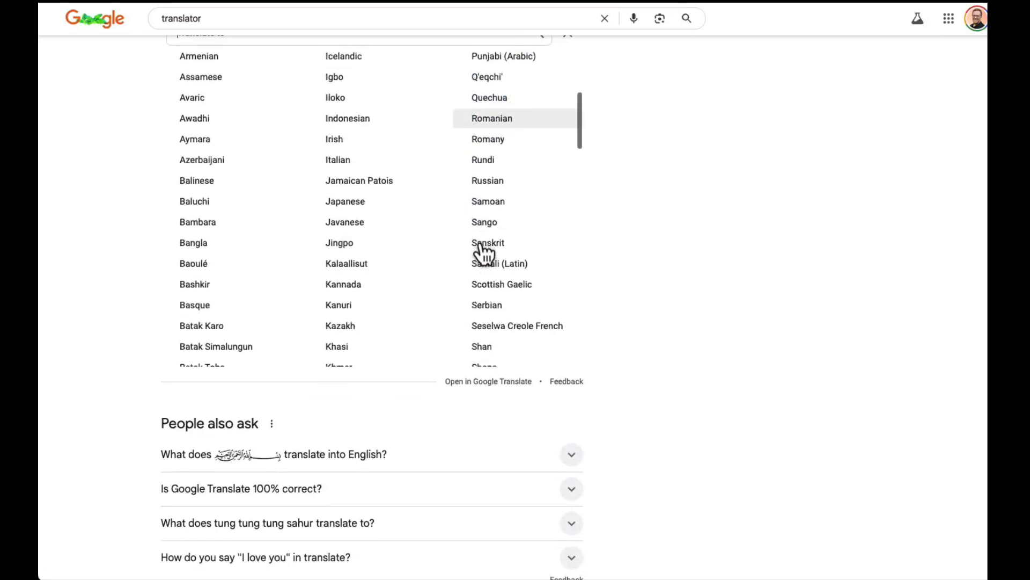
scroll(483, 253, down, 9)
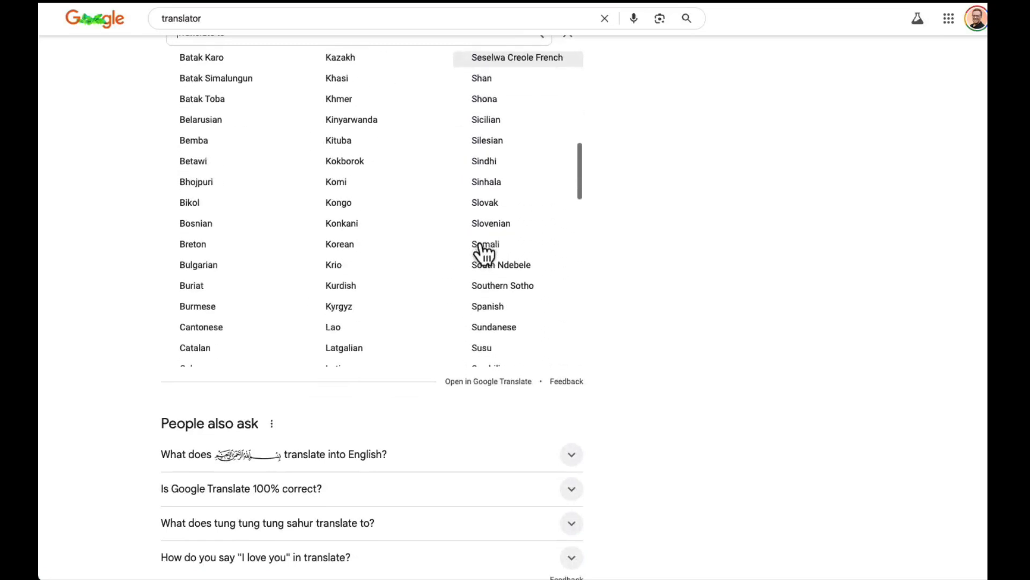
click(484, 260)
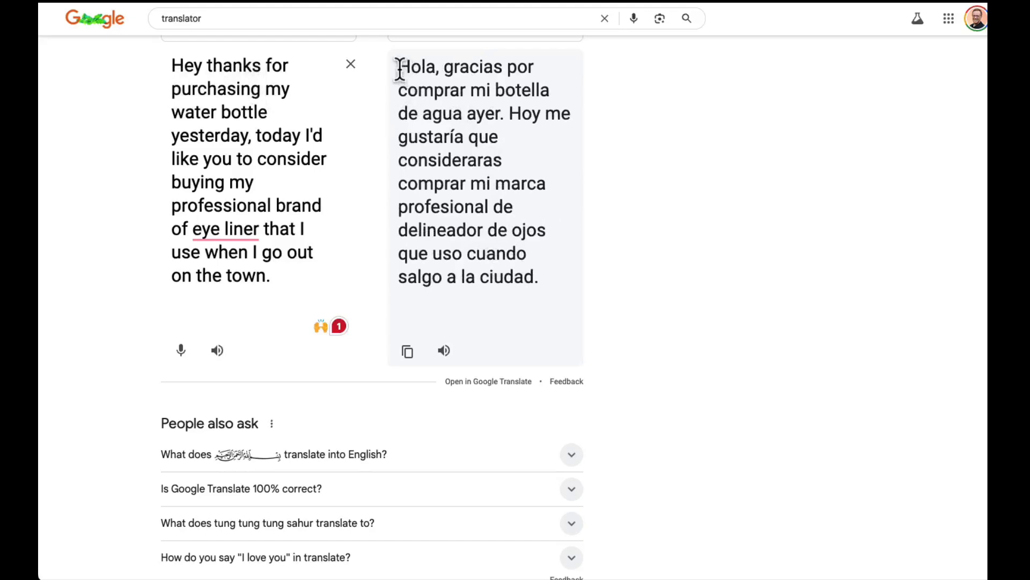
drag(400, 68, 539, 283)
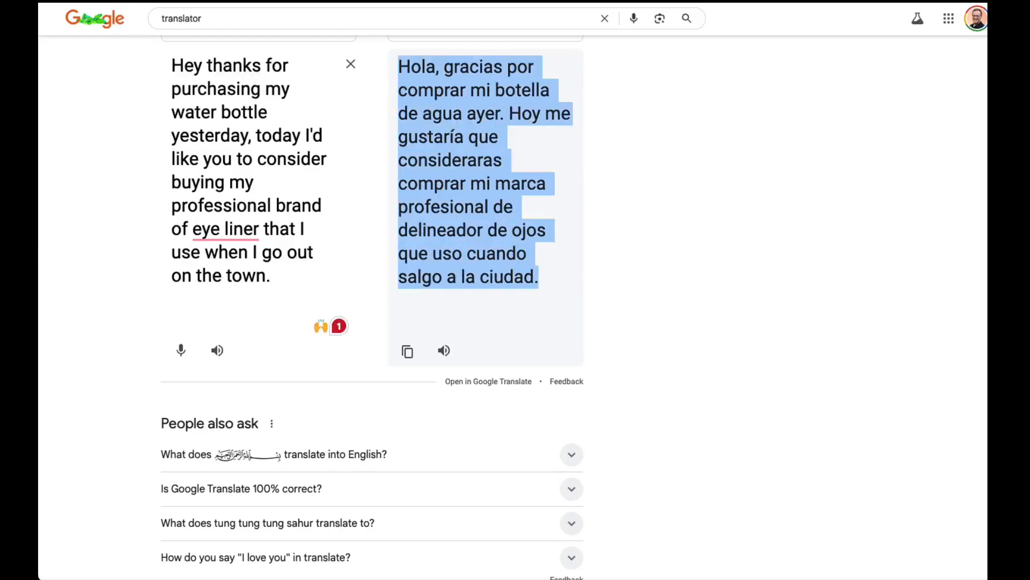
click(60, 0)
click(63, 9)
- Back in Synthesys, replace the English script with the copied Spanish translation and generate a preview of the audio
click(202, 0)
click(215, 489)
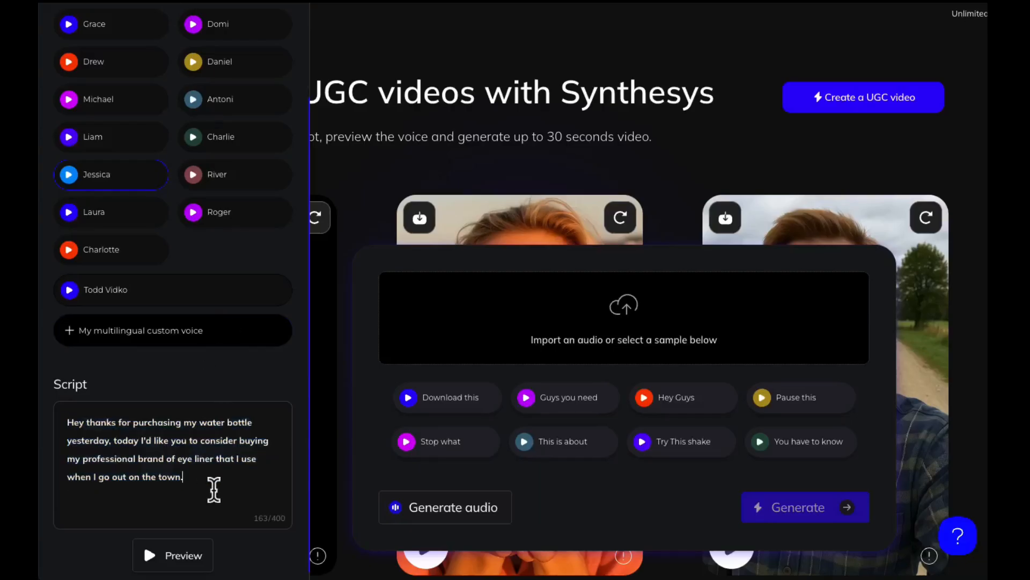
triple_click(180, 480)
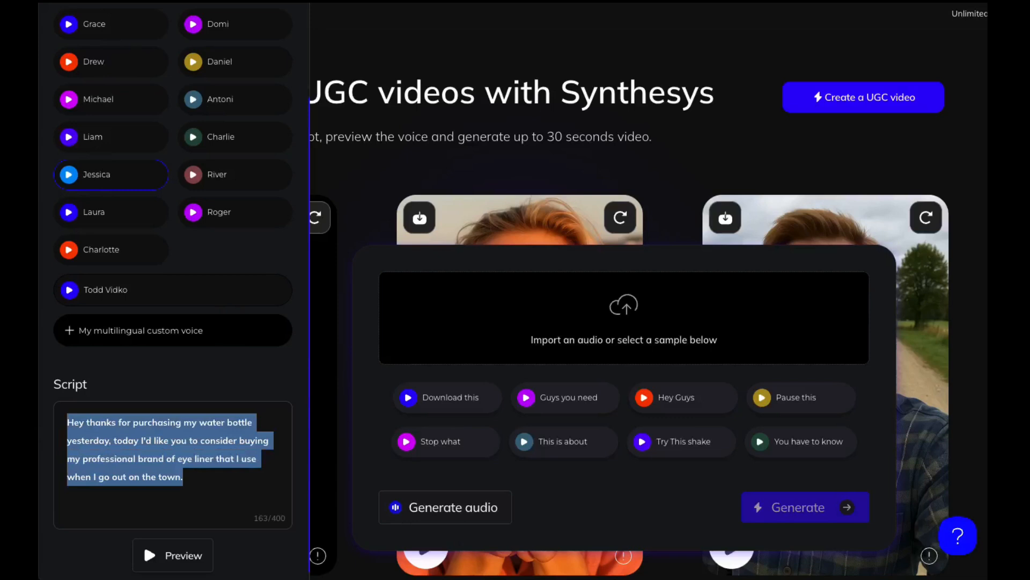
click(60, 1)
click(47, 20)
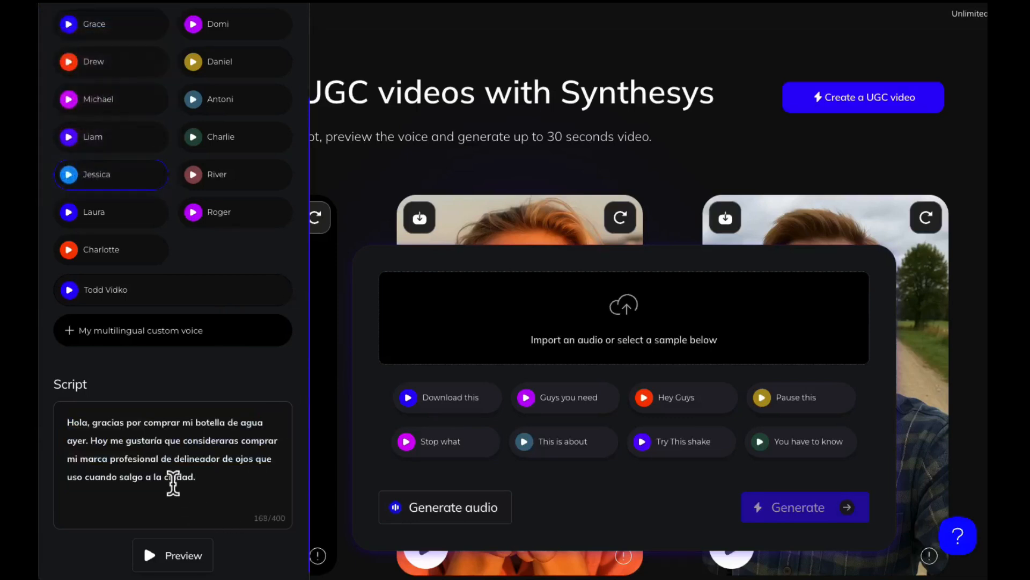
click(182, 558)
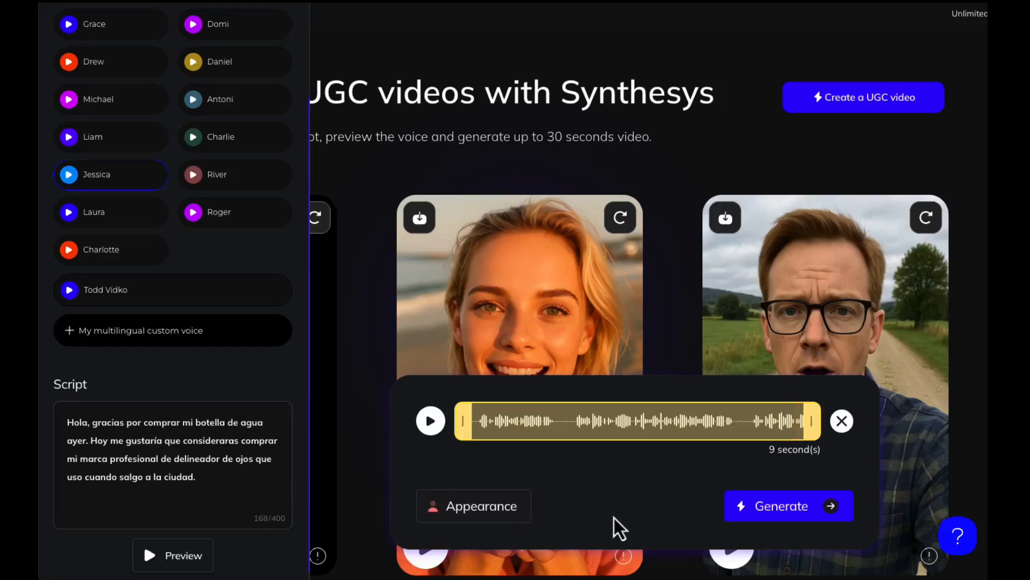
- Describe the reused persona's appearance as dressed casually in a white tshirt
click(460, 516)
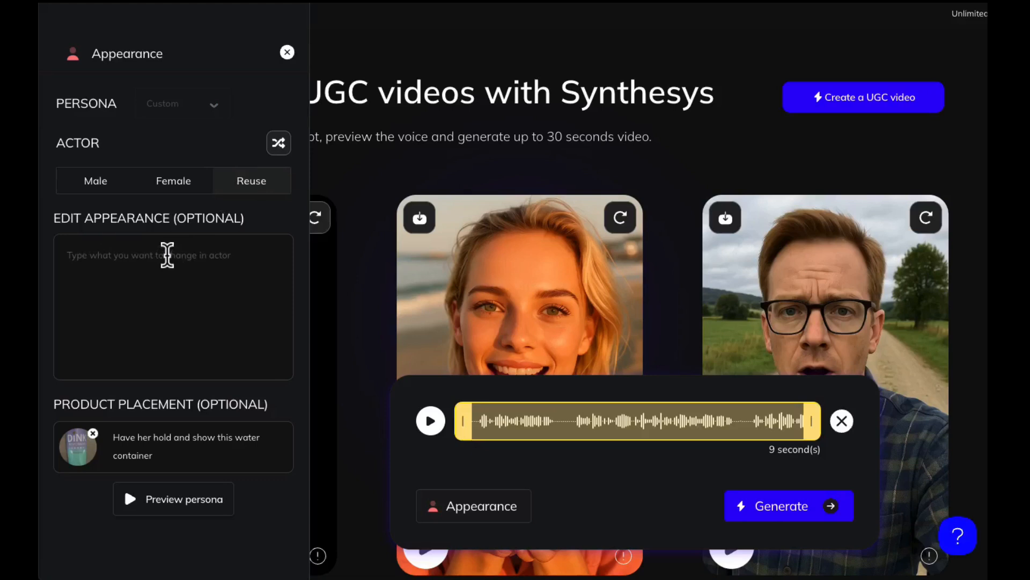
click(166, 254)
text(Drses)
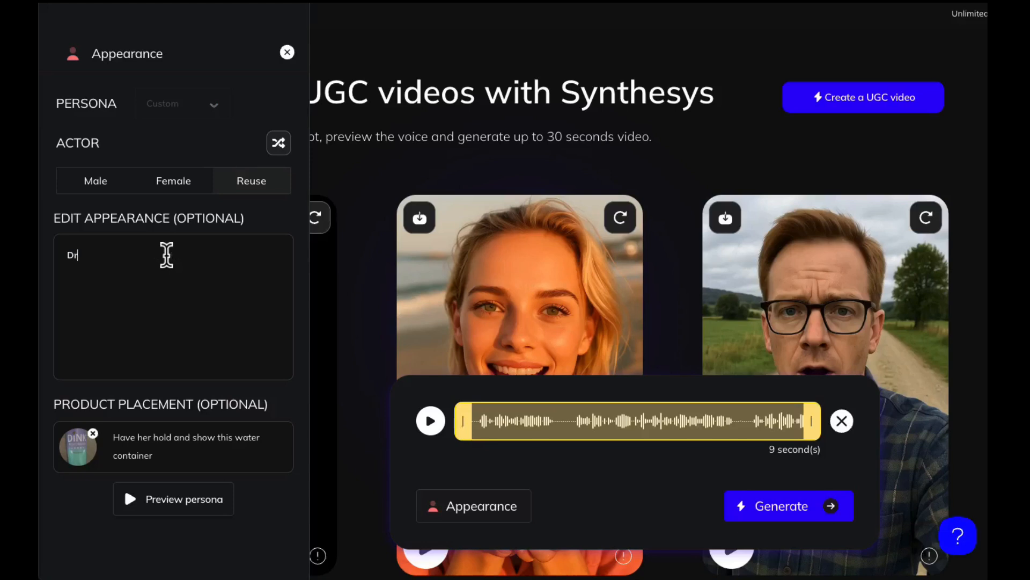
key(BackSpace)
key(BackSpace)
text(e)
key(BackSpace)
key(BackSpace)
text(essed cosually in a white )
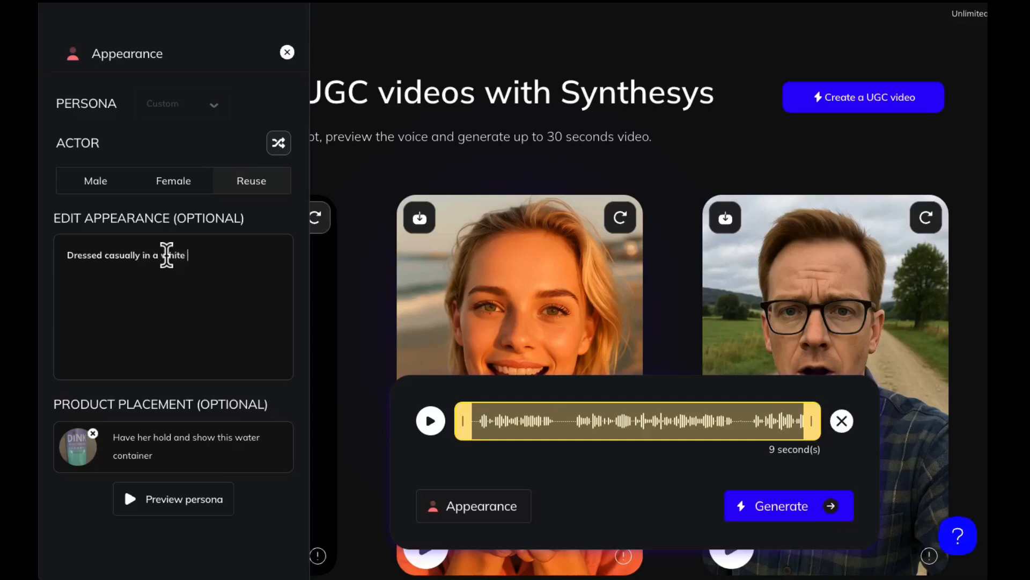
text(tshirt)
- Change the persona's clothing description to "Dressed formally in an off white blouse"
key(BackSpace)
key(BackSpace)
key(BackSpace)
key(BackSpace)
key(BackSpace)
key(BackSpace)
key(BackSpace)
key(BackSpace)
key(BackSpace)
key(BackSpace)
key(BackSpace)
key(BackSpace)
key(BackSpace)
key(BackSpace)
key(BackSpace)
key(BackSpace)
key(BackSpace)
key(BackSpace)
key(BackSpace)
key(BackSpace)
key(BackSpace)
key(BackSpace)
key(BackSpace)
key(BackSpace)
key(BackSpace)
key(BackSpace)
text(formally in an off white blouse)
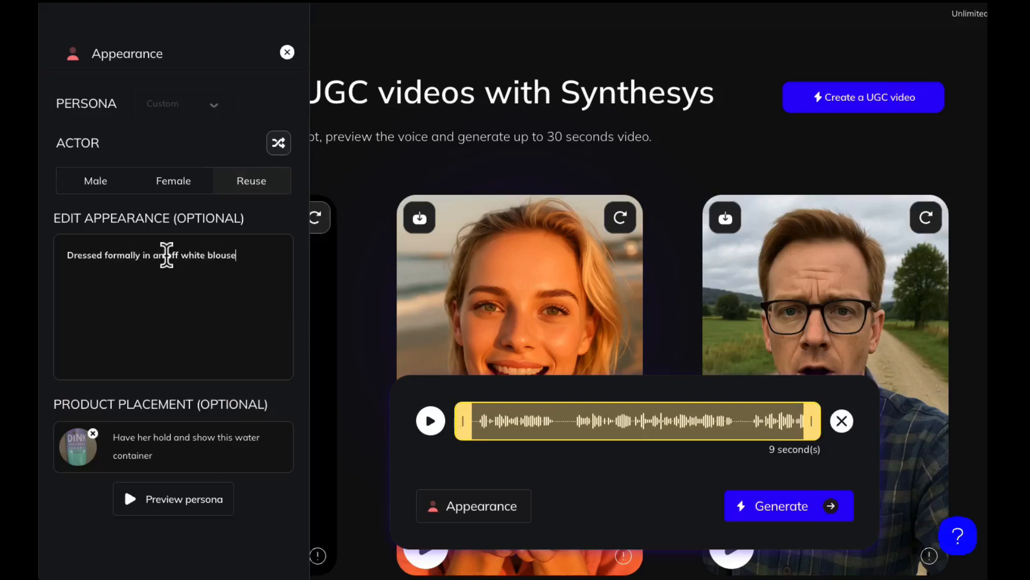
text( in her bedroom at home.)
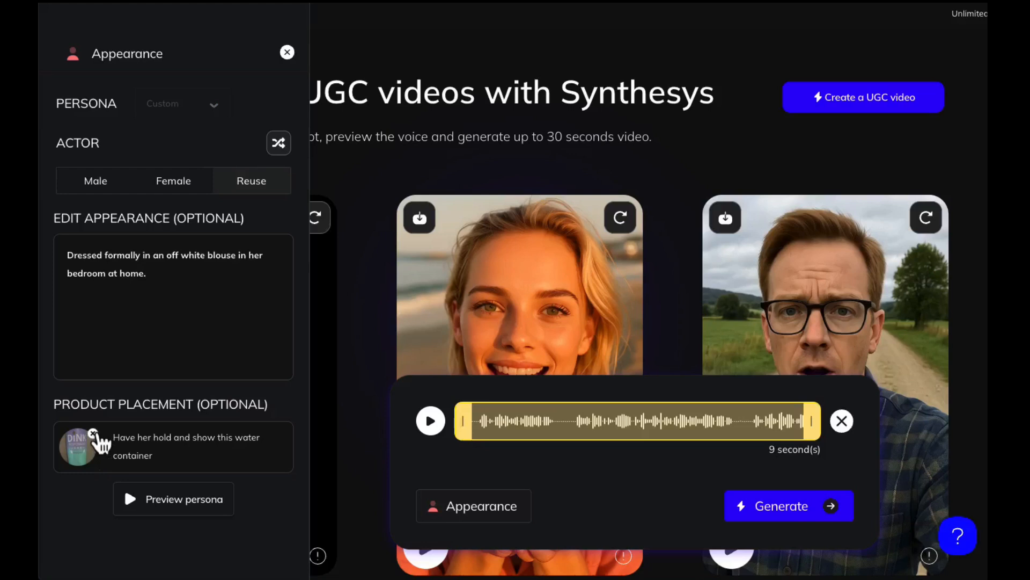
- Remove the water container image and its placement text, and preview and accept the updated persona
click(94, 433)
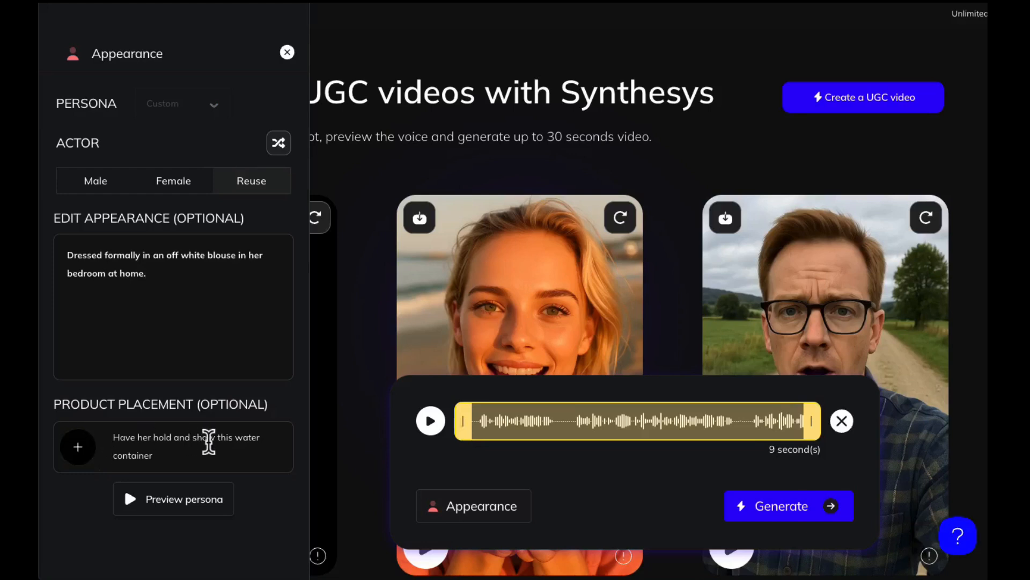
drag(156, 455, 94, 423)
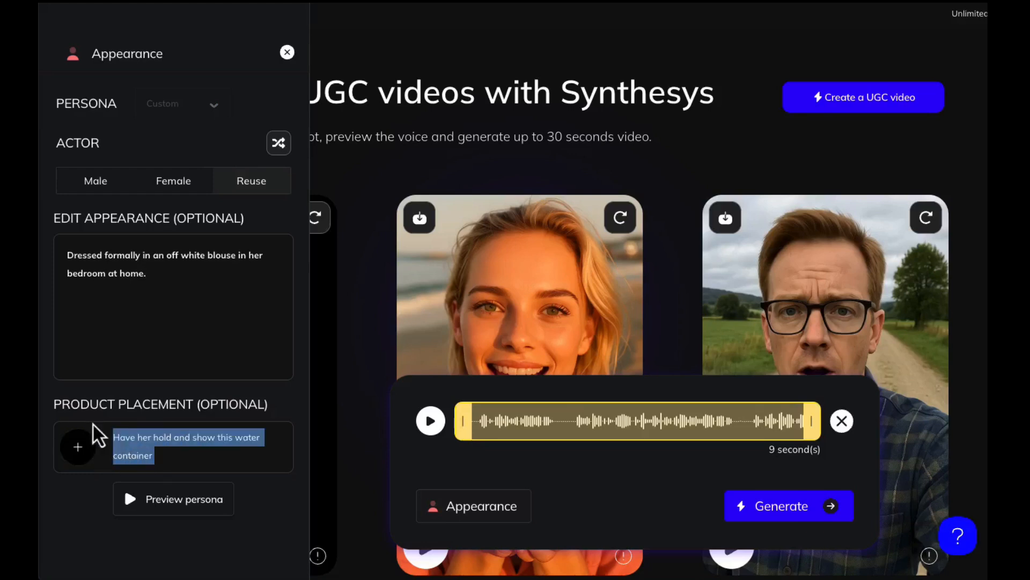
key(BackSpace)
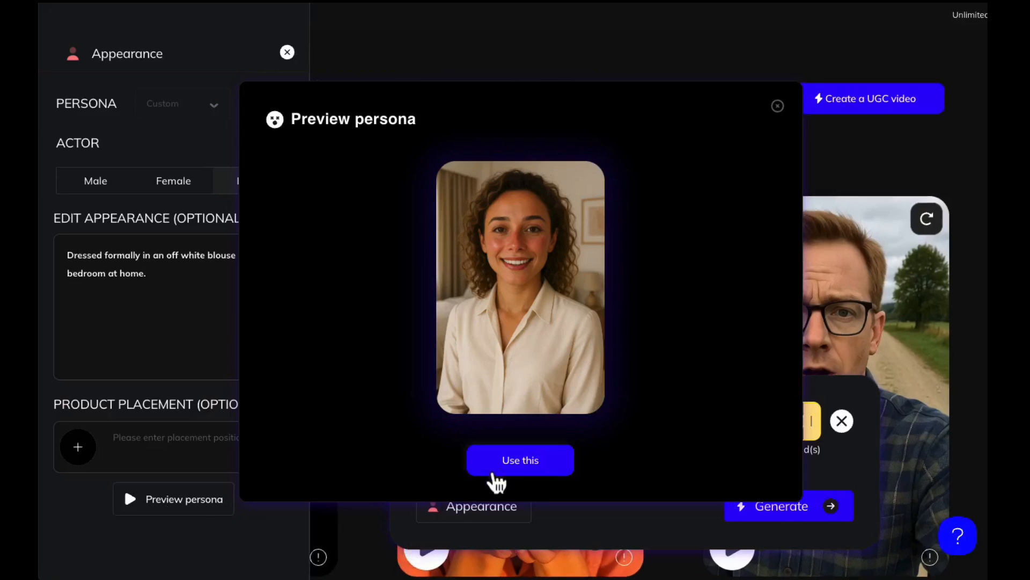
click(517, 462)
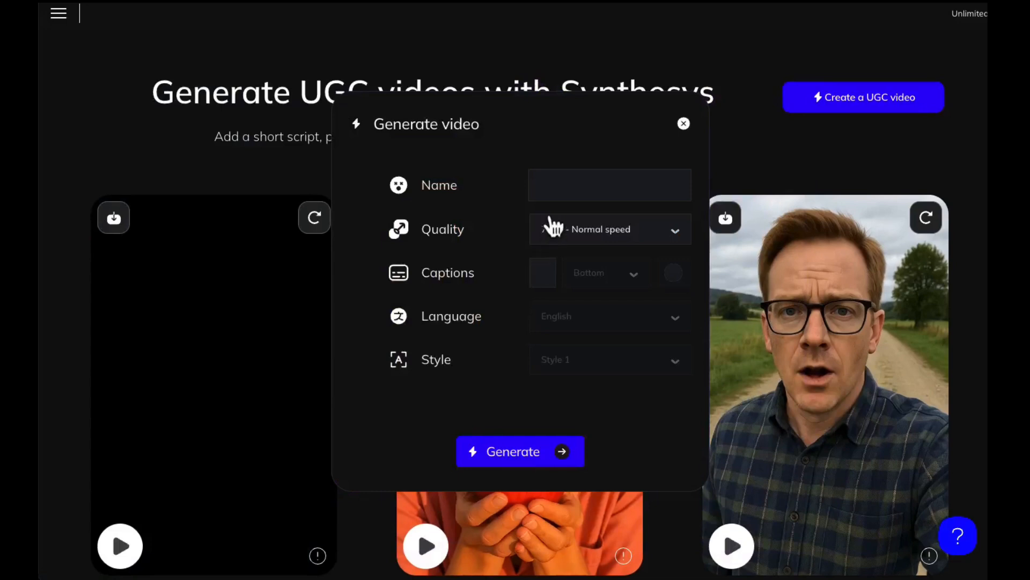
- Name the video with the persona's first name followed by "Spanish" and enable captions
click(548, 187)
text(Audrey Spanish)
click(558, 278)
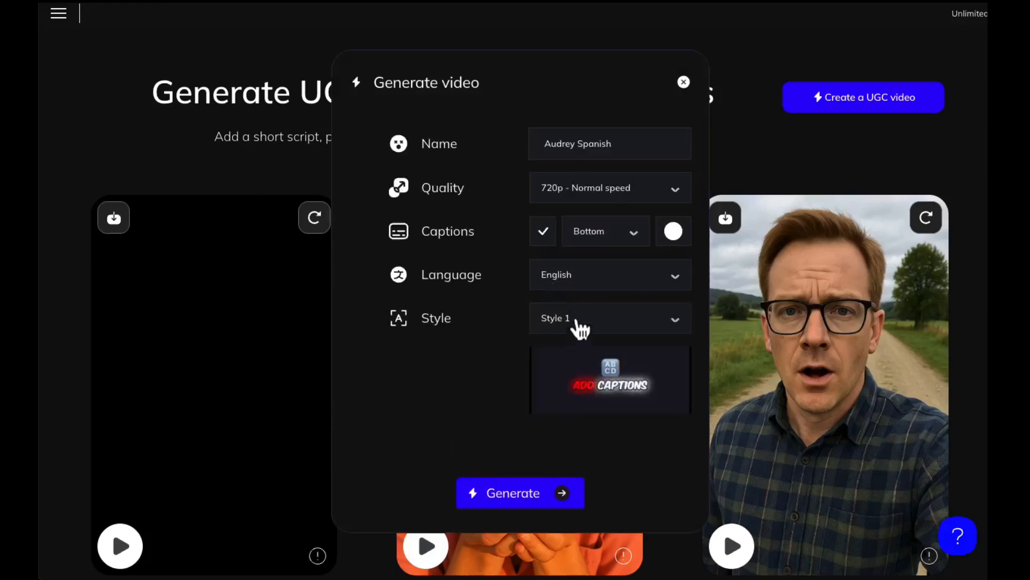
- Set the caption language to Spanish
click(577, 274)
scroll(592, 334, down, 20)
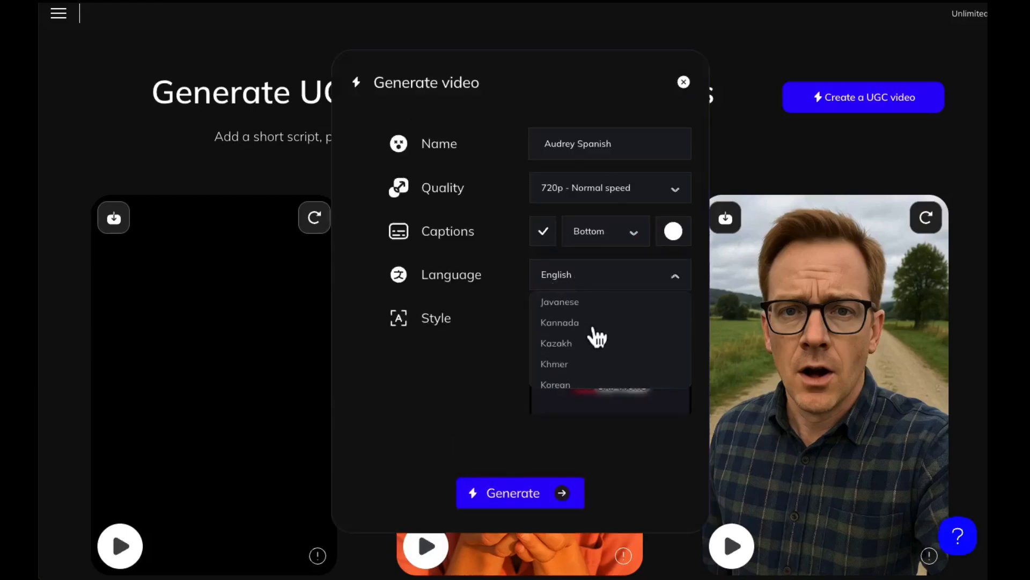
scroll(597, 337, down, 7)
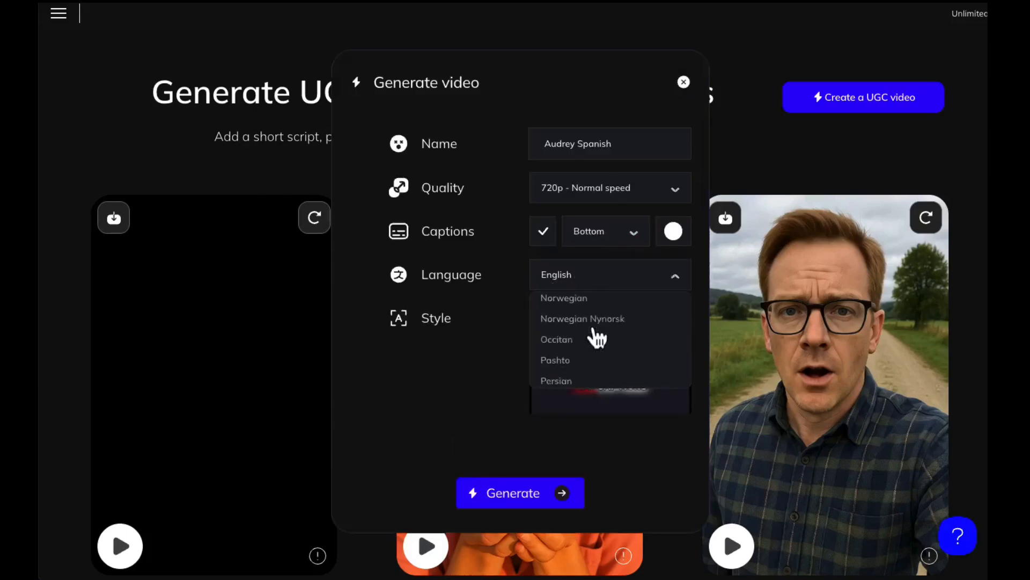
scroll(597, 337, down, 3)
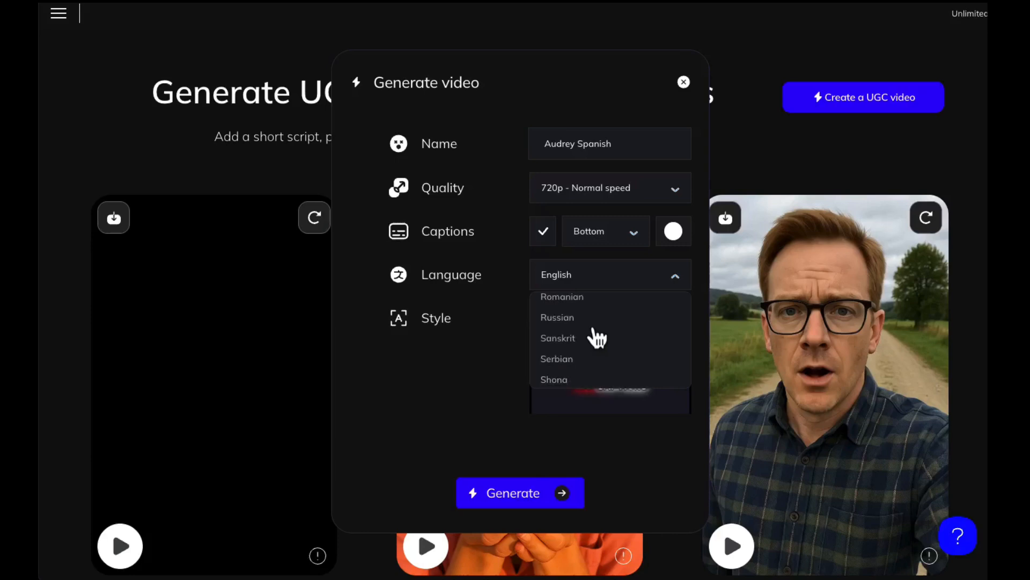
scroll(597, 337, down, 3)
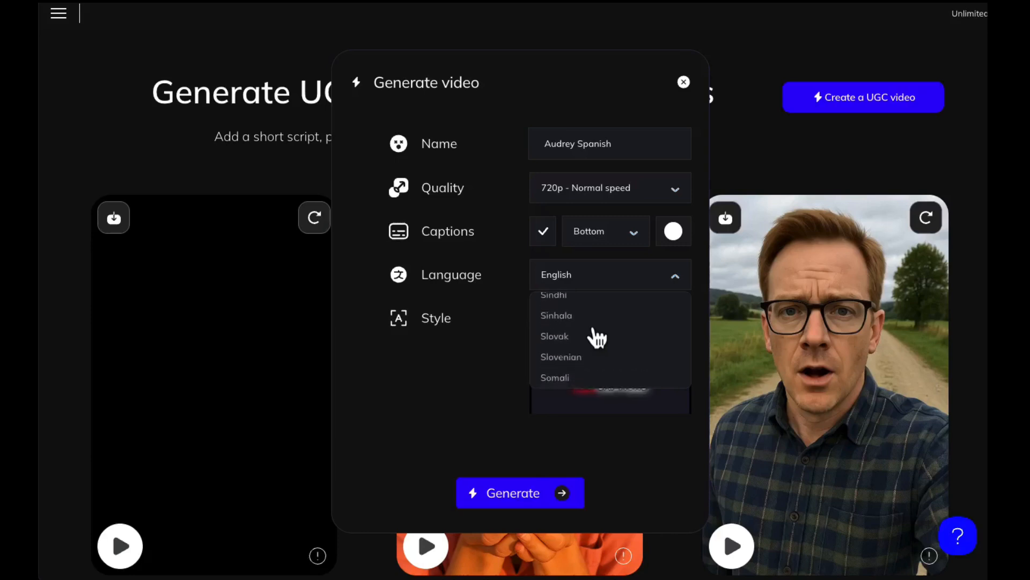
click(580, 347)
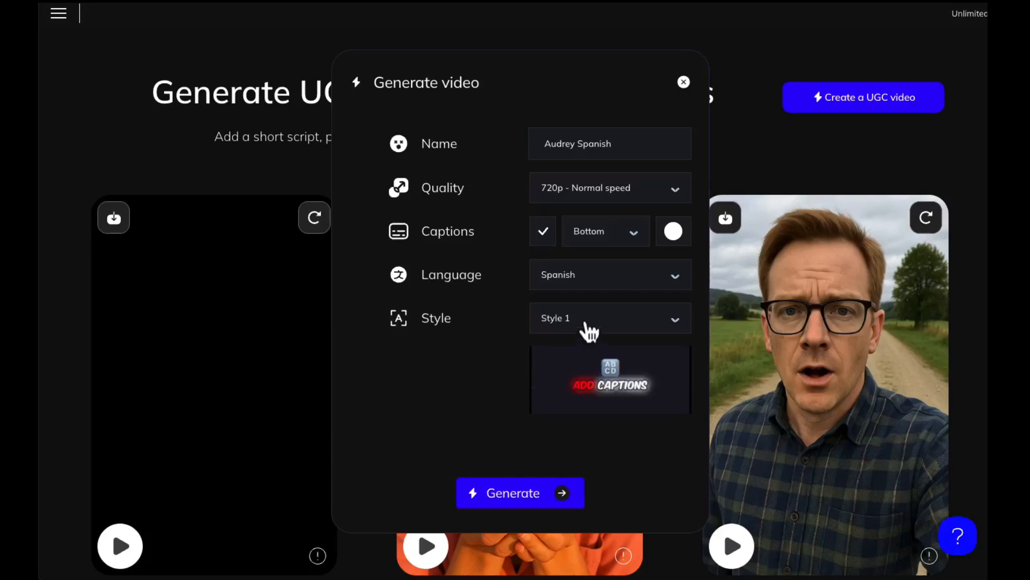
- Try Style 6 for the captions
click(581, 329)
scroll(594, 409, down, 1)
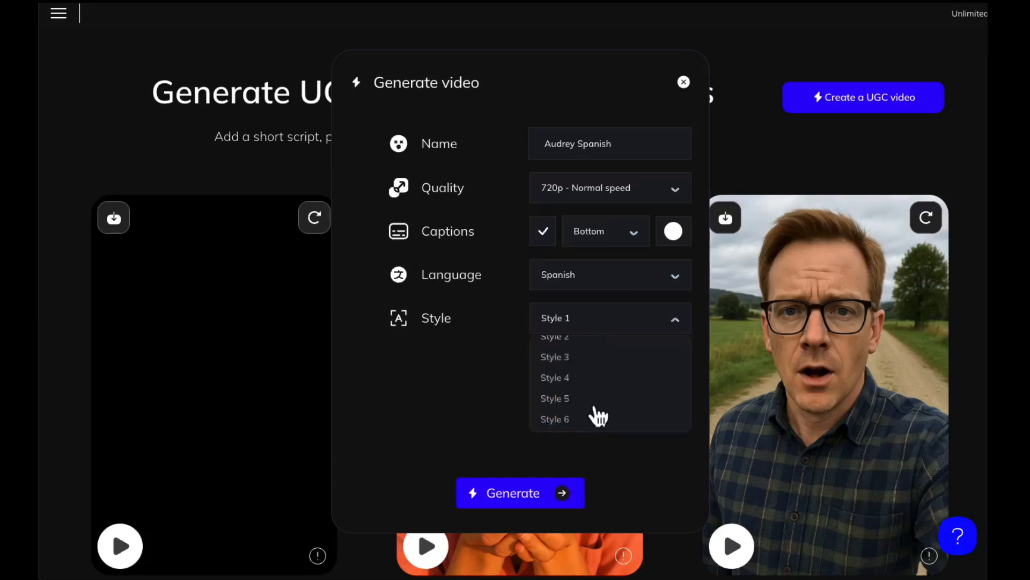
click(568, 420)
- Set the caption style to Style 5 and generate the Spanish video
click(581, 321)
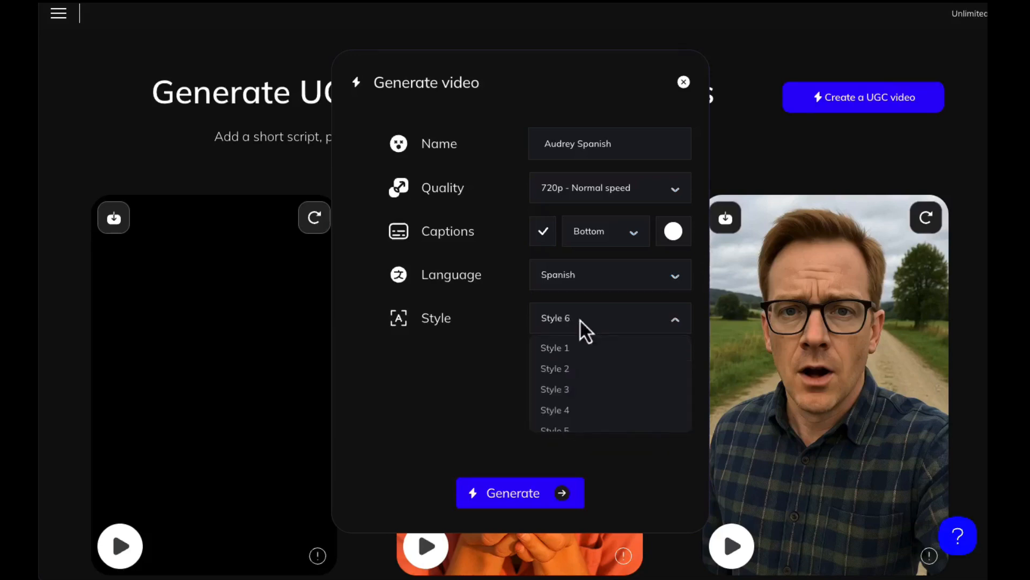
scroll(566, 417, down, 1)
click(565, 416)
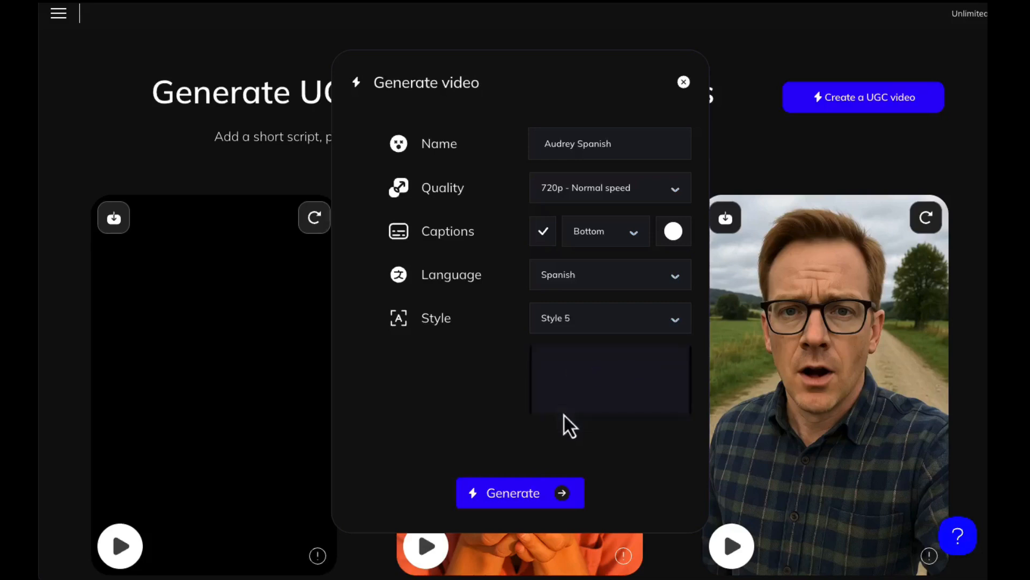
click(567, 493)
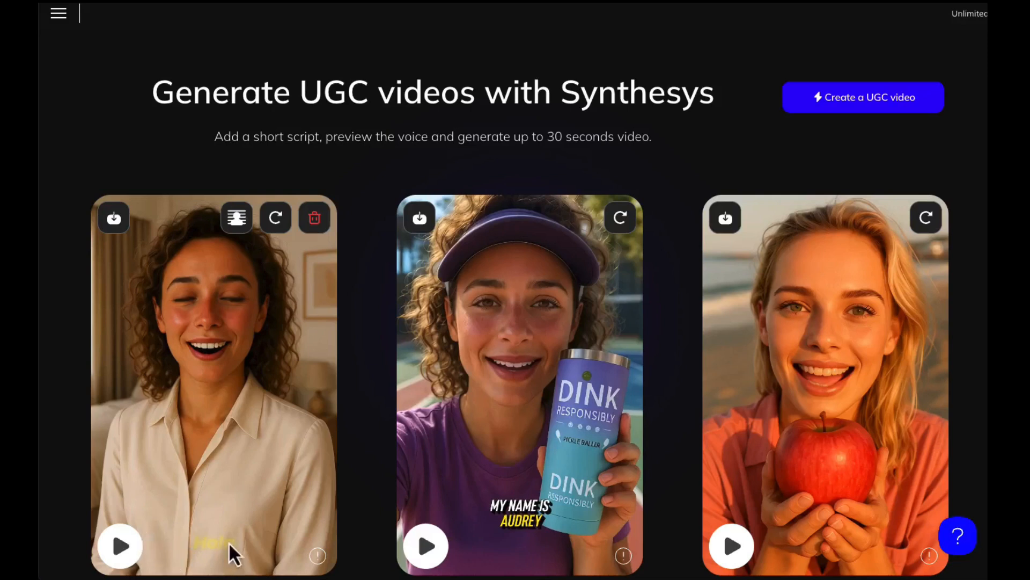
- Play the finished Spanish video and the existing beach video of the woman holding a red apple
click(123, 547)
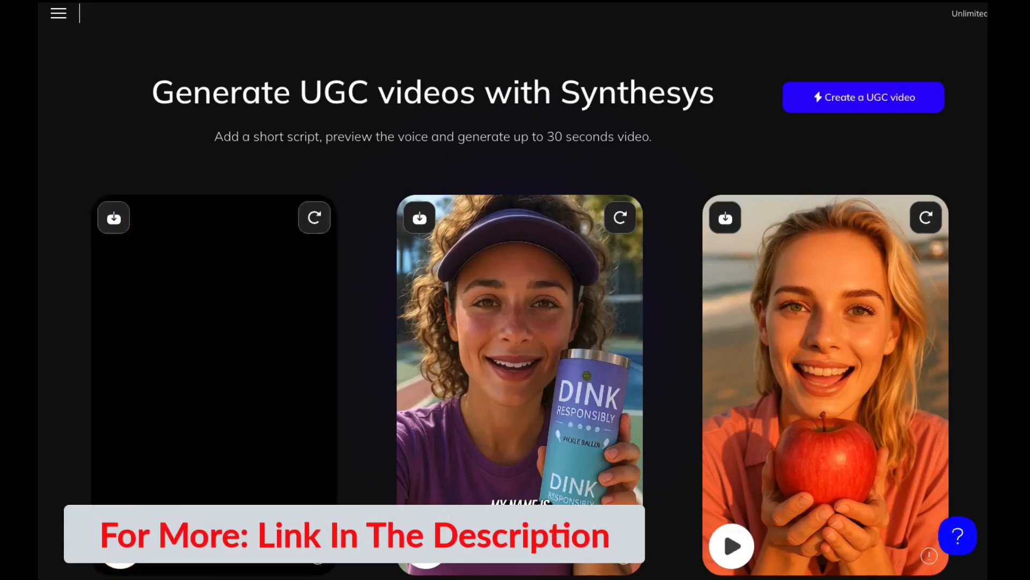
scroll(65, 496, down, 10)
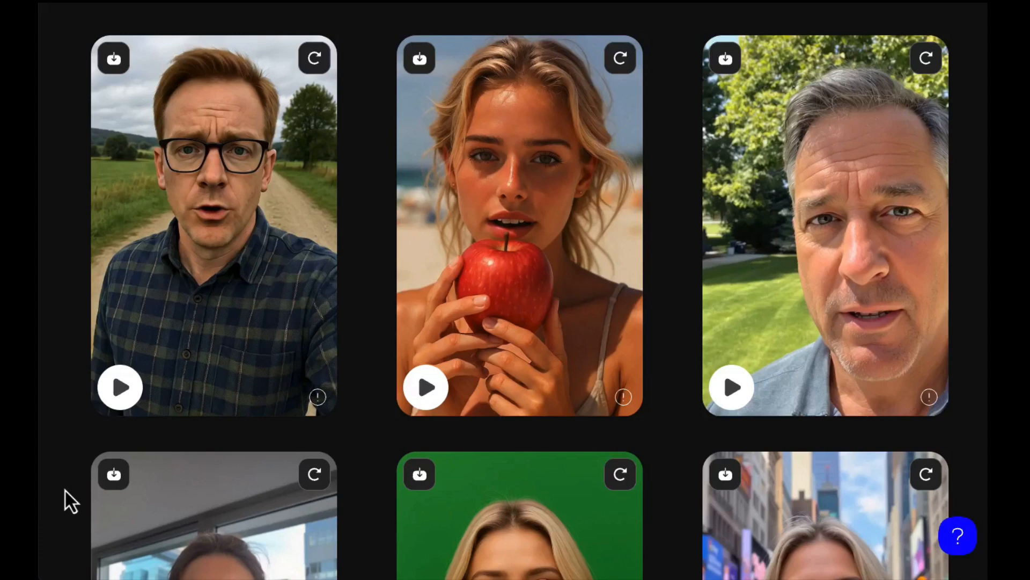
click(429, 387)
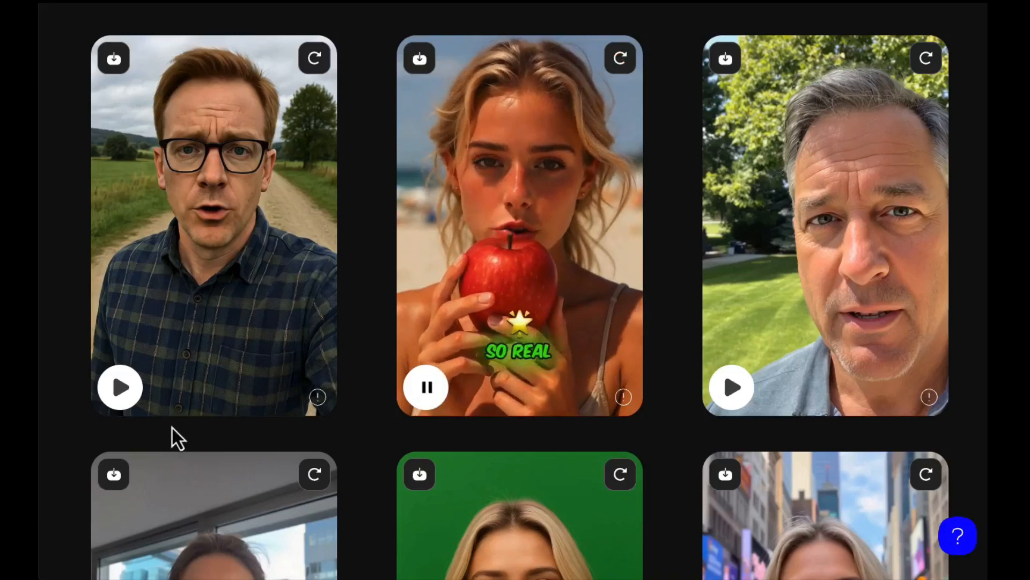